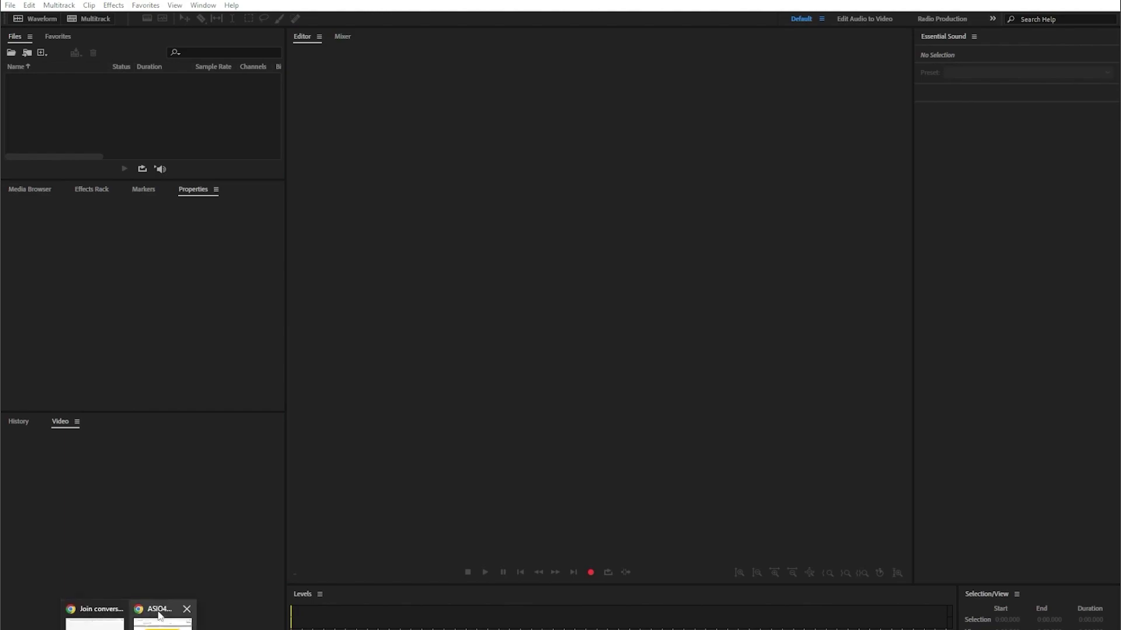
- Switch Chrome to the asio4all.org page listing version 2.15 driver downloads
{"action": "left_click", "coordinate": [161, 613]}
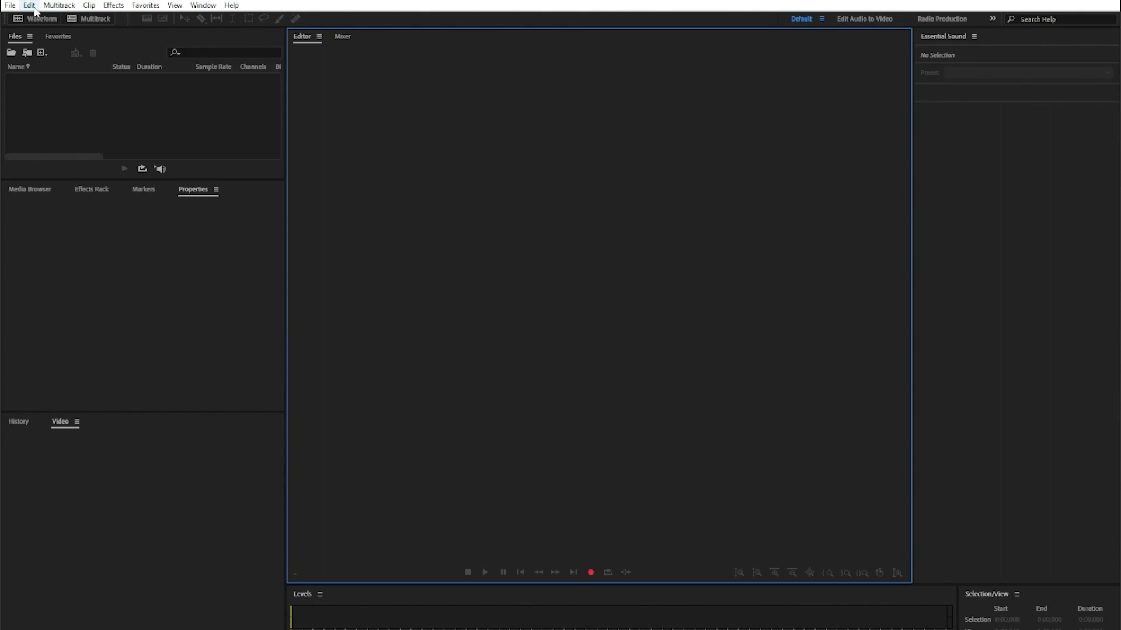
- Show the Audio Hardware preferences: ASIO4ALL v2 device, 2048 buffer, 44100 Hz
{"action": "left_click", "coordinate": [32, 7]}
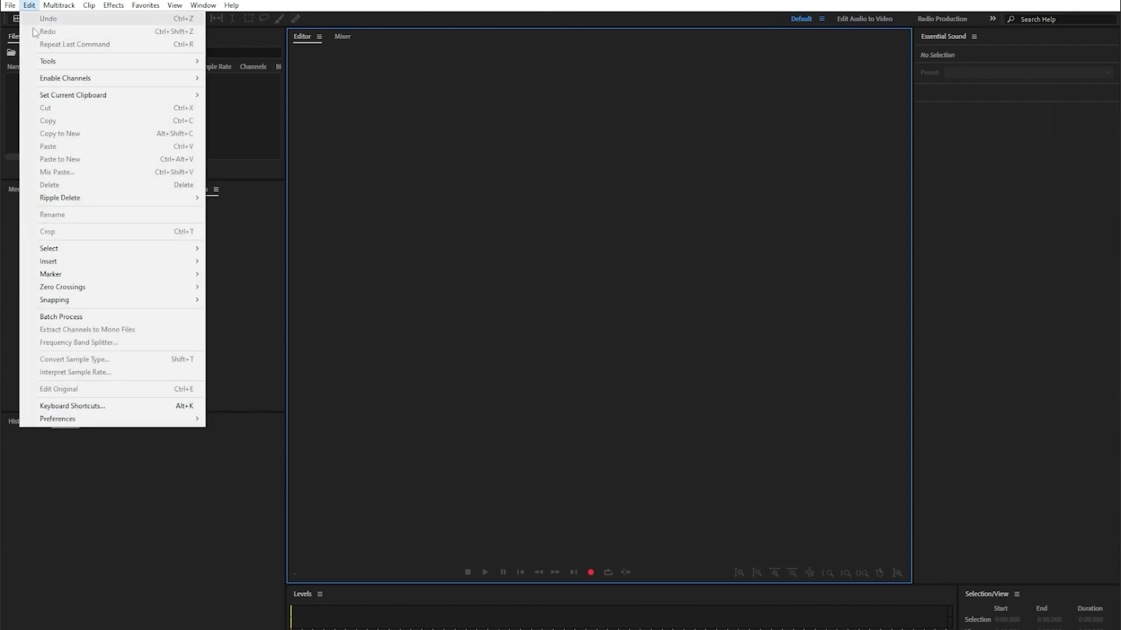
{"action": "mouse_move", "coordinate": [96, 420]}
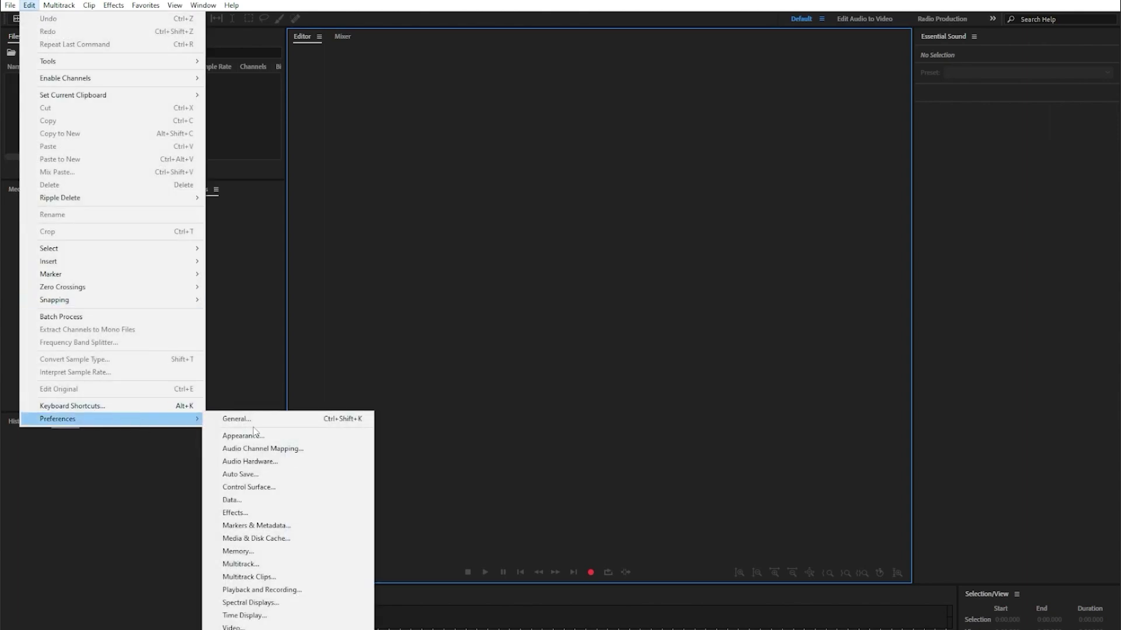
{"action": "left_click", "coordinate": [250, 462]}
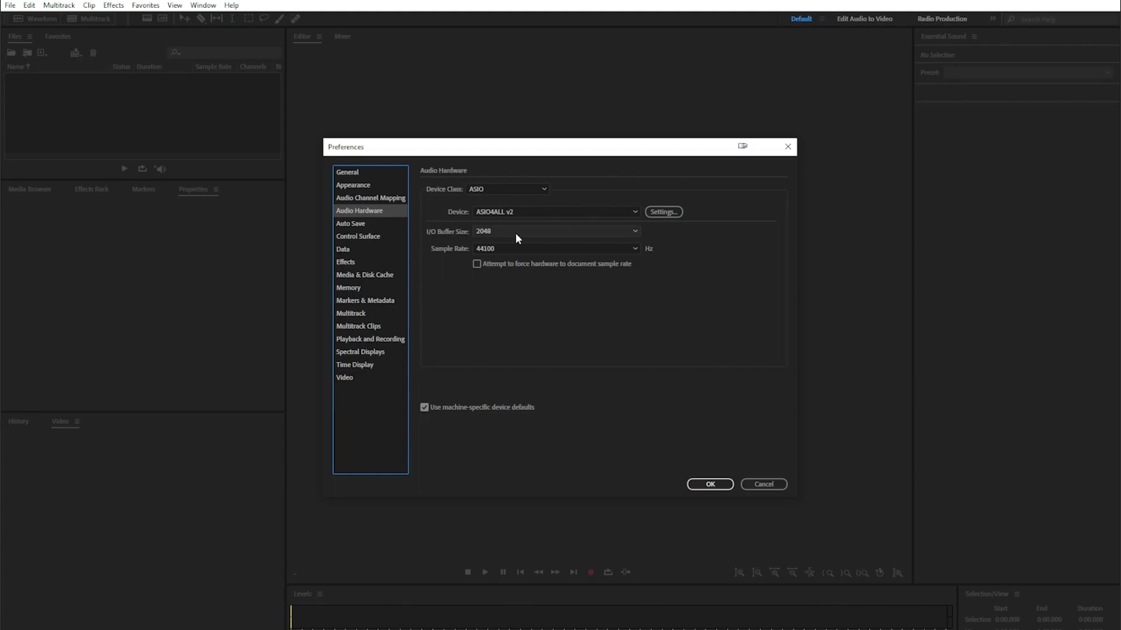
{"action": "left_click", "coordinate": [663, 212]}
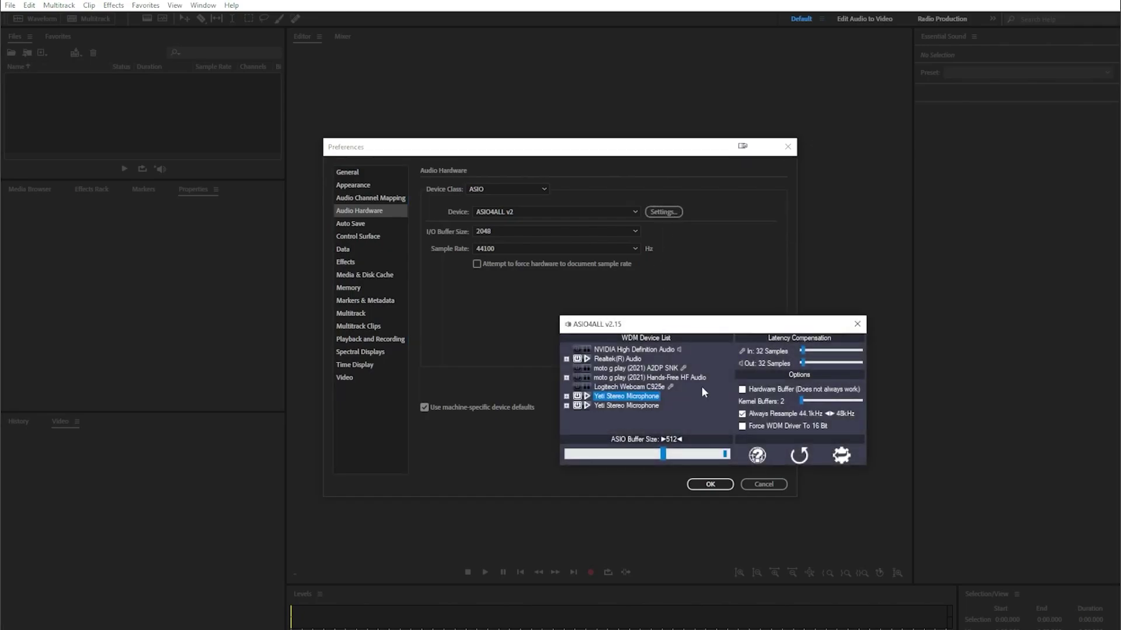
{"action": "left_click", "coordinate": [842, 456]}
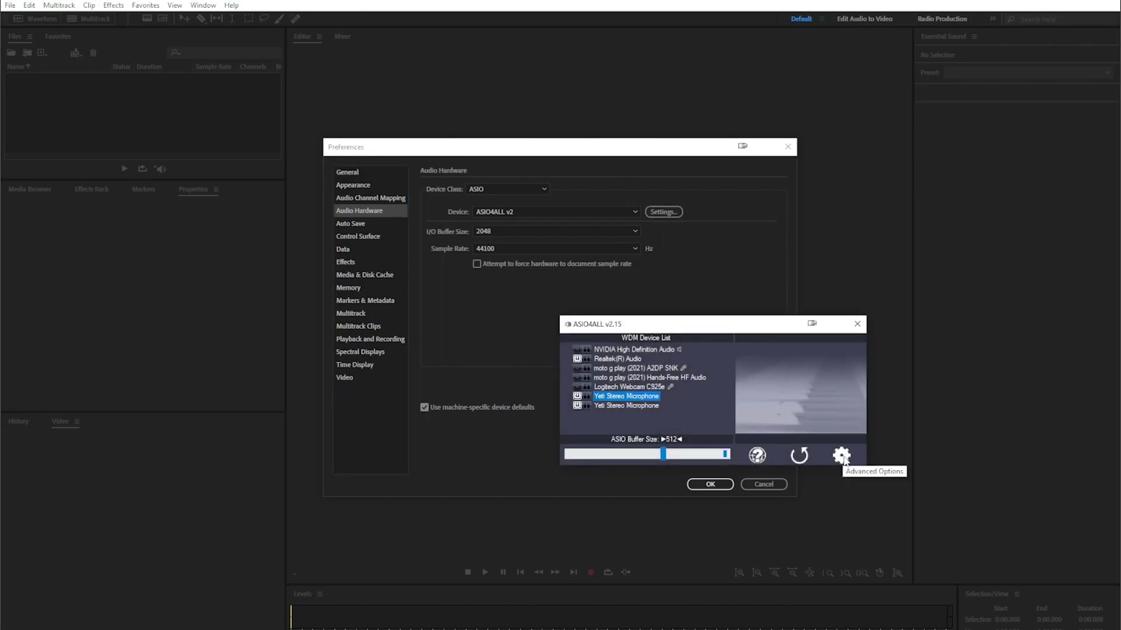
{"action": "left_click", "coordinate": [841, 456]}
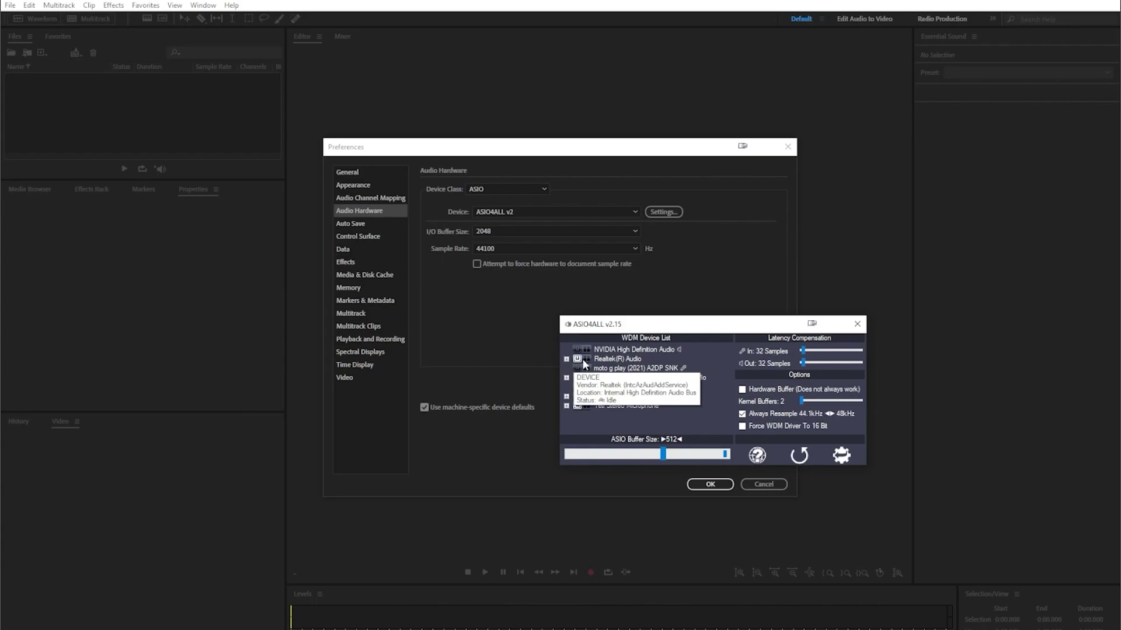
{"action": "left_click", "coordinate": [857, 323]}
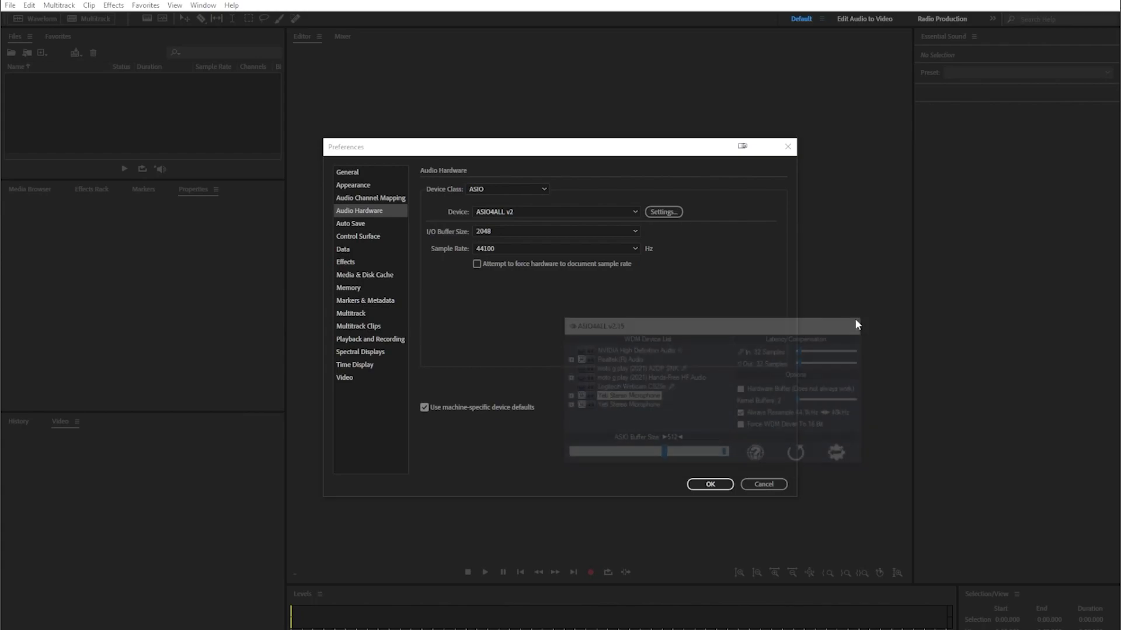
- Close Preferences and set up a new multitrack session named 'demo' with the Podcast template
{"action": "left_click", "coordinate": [709, 485]}
{"action": "left_click", "coordinate": [10, 5]}
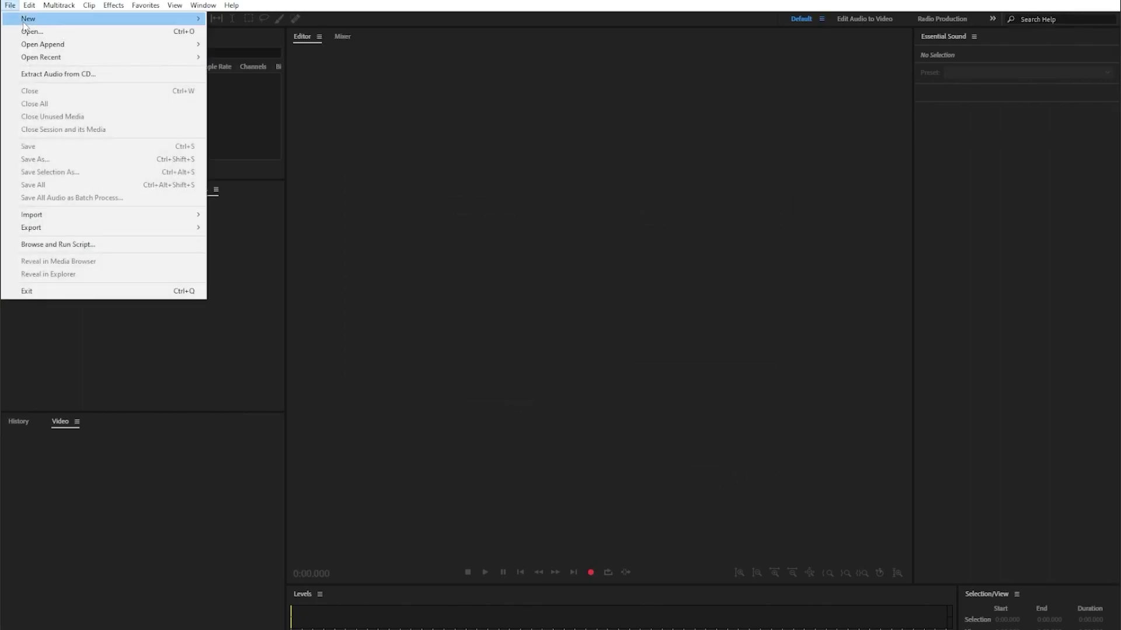
{"action": "mouse_move", "coordinate": [25, 20]}
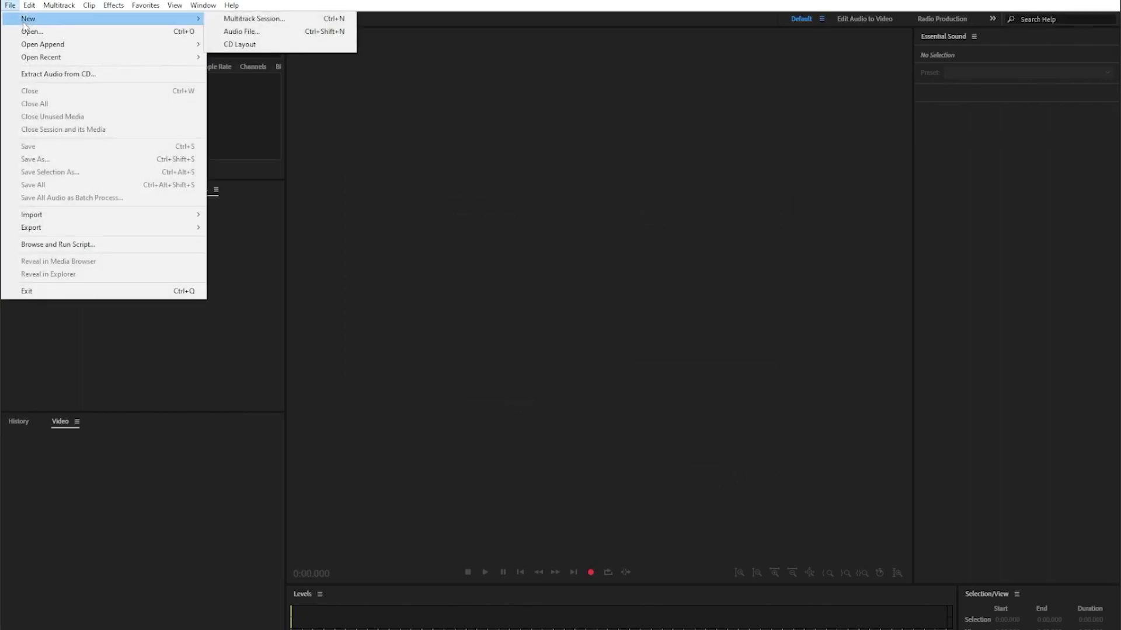
{"action": "left_click", "coordinate": [239, 21]}
{"action": "type", "text": "demo"}
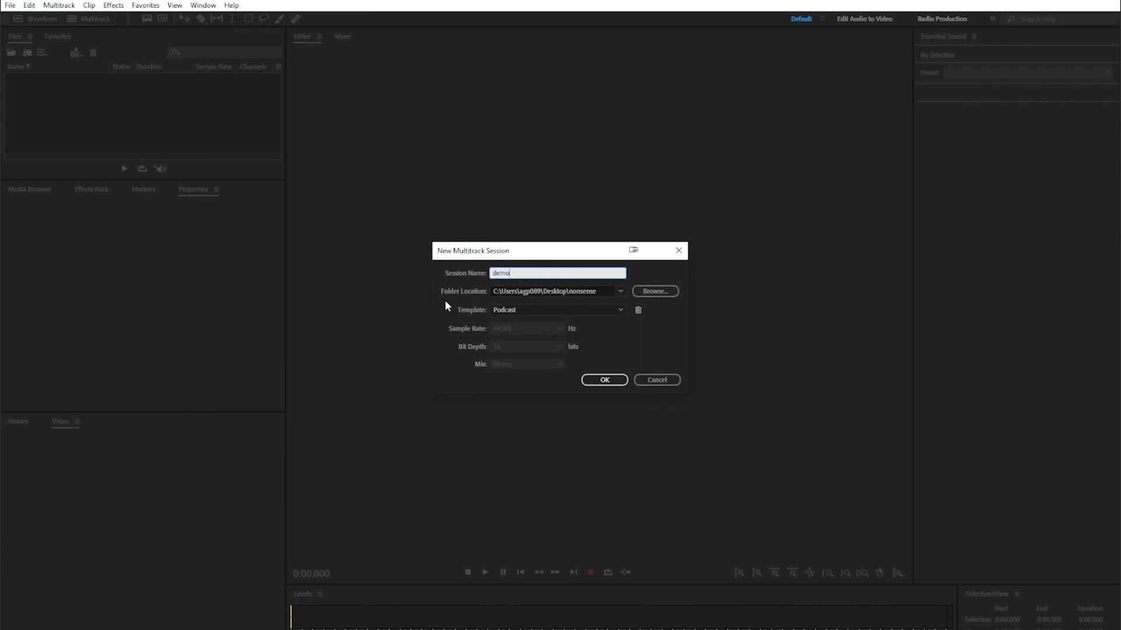
{"action": "left_click", "coordinate": [516, 312]}
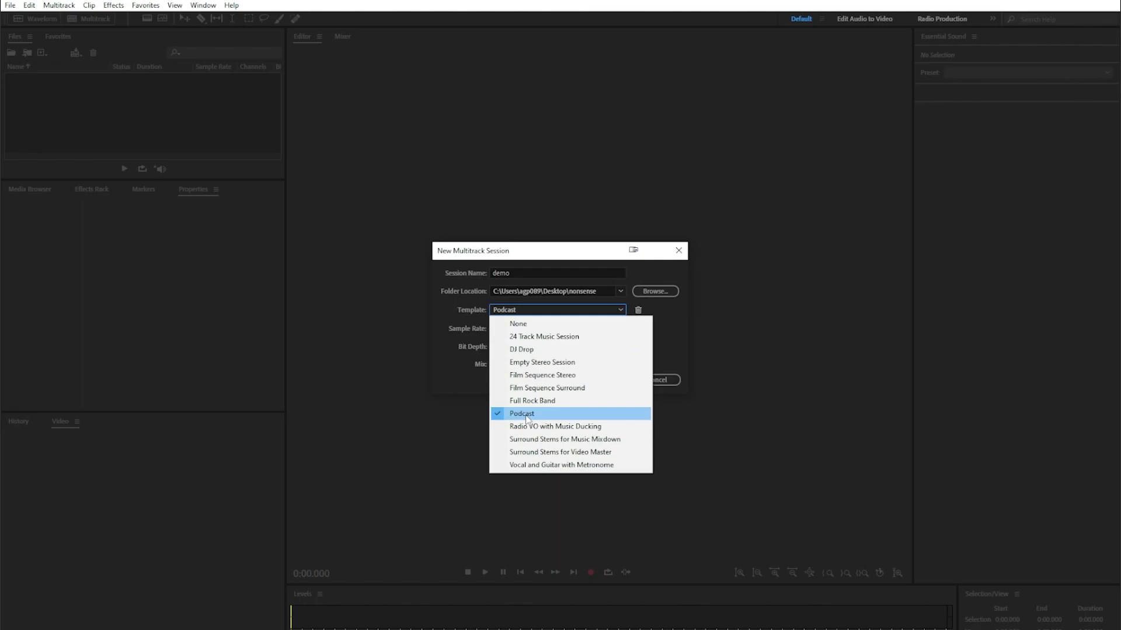
{"action": "left_click", "coordinate": [466, 398]}
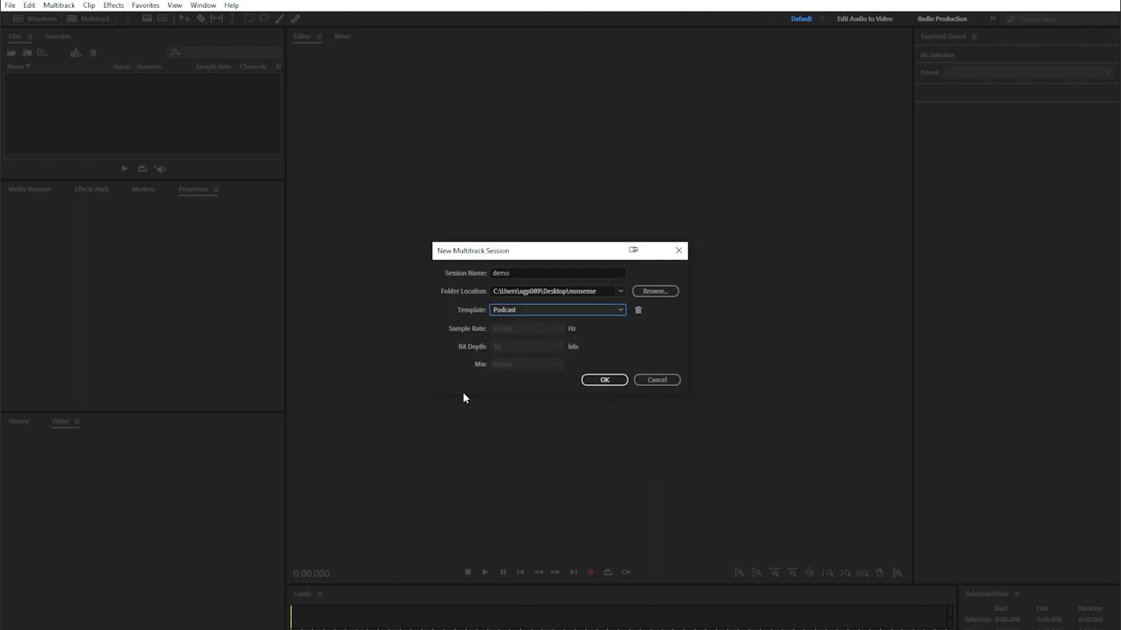
- Create the demo session, then remove Speech Volume Leveler from the Host and Interview tracks
{"action": "left_click", "coordinate": [602, 381]}
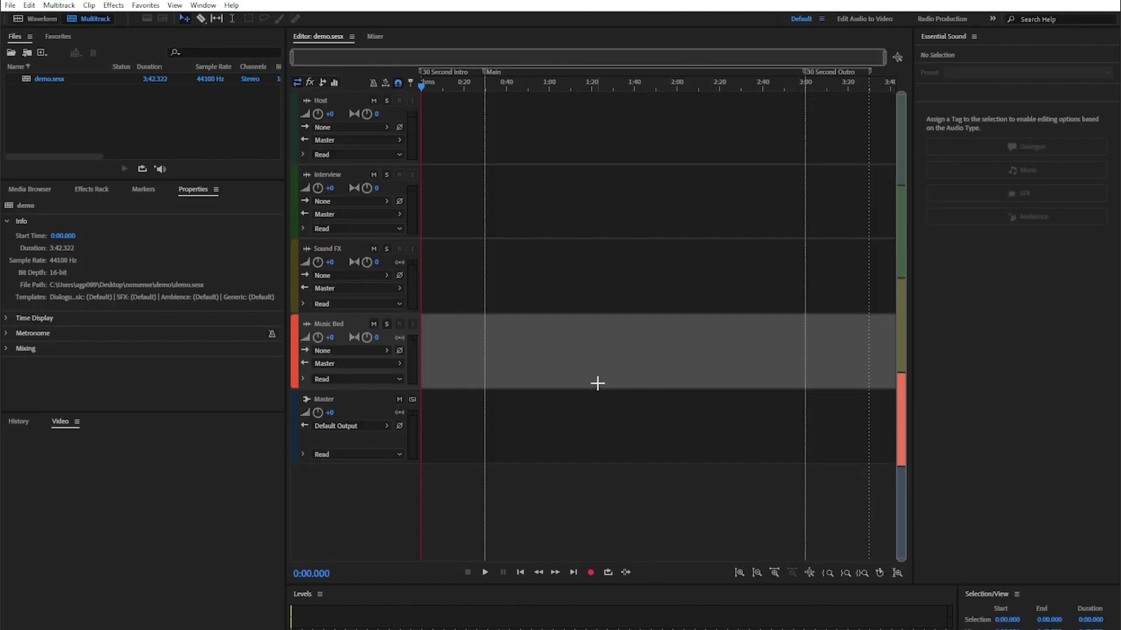
{"action": "left_click", "coordinate": [309, 83]}
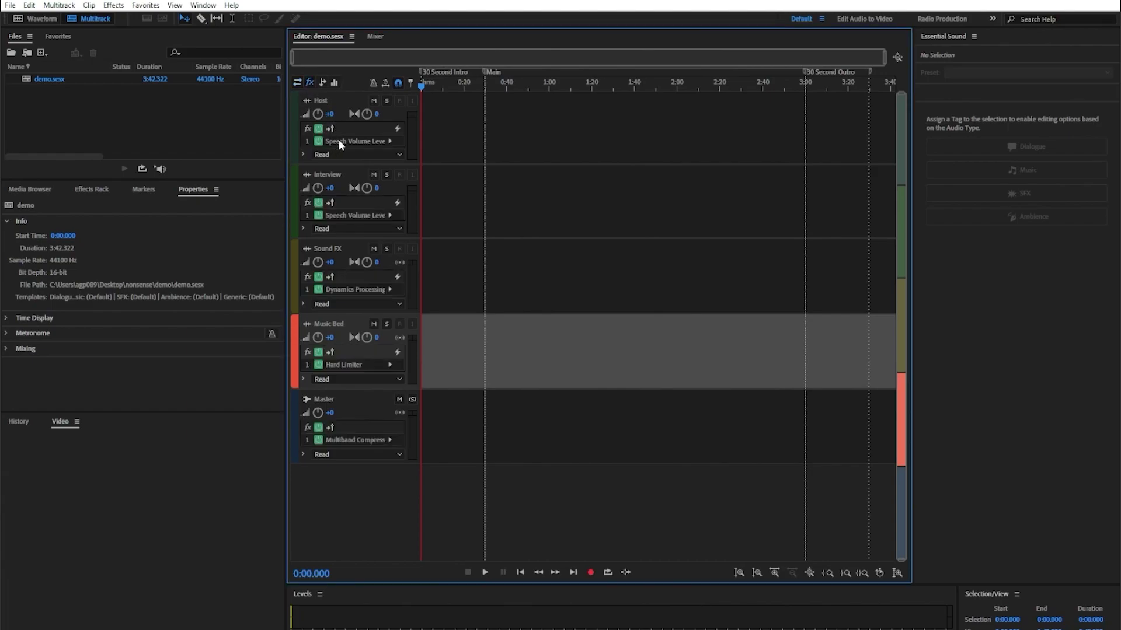
{"action": "left_click", "coordinate": [388, 142]}
{"action": "left_click", "coordinate": [402, 167]}
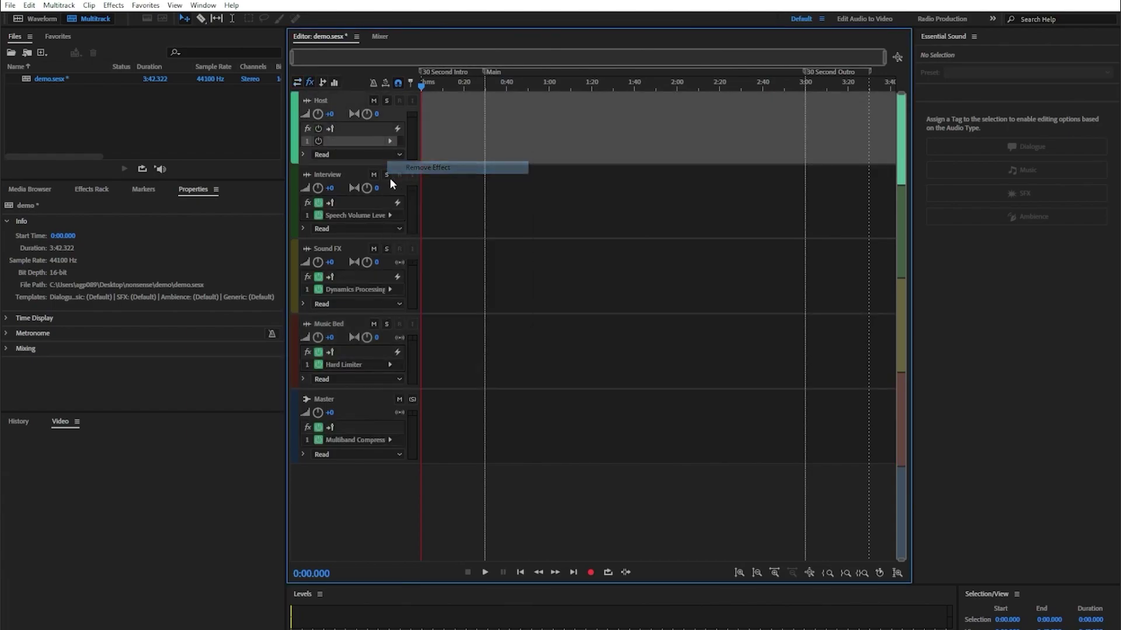
{"action": "left_click", "coordinate": [351, 214]}
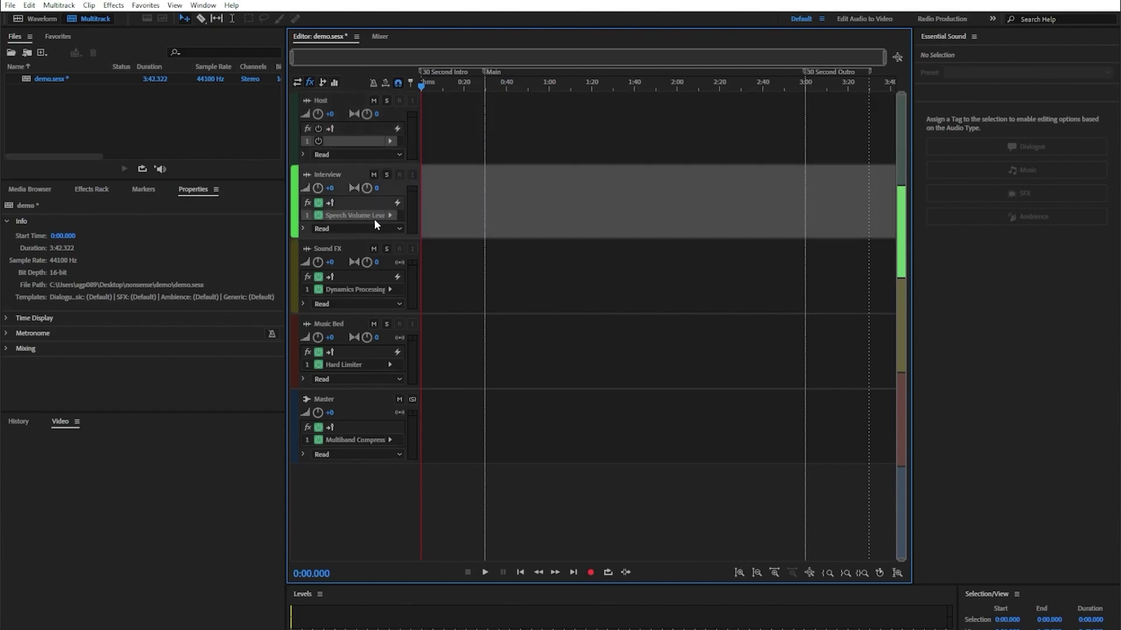
{"action": "left_click", "coordinate": [390, 215]}
{"action": "left_click", "coordinate": [408, 241]}
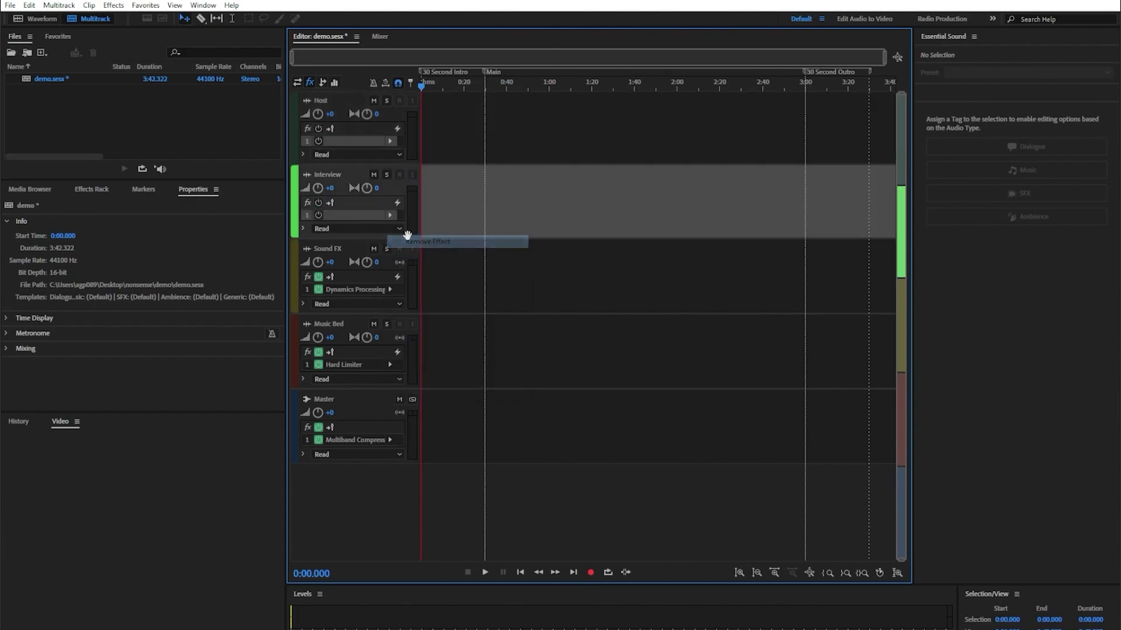
- Set the Host track's input to the [03S] Yeti Stereo Microphone
{"action": "left_click", "coordinate": [297, 85]}
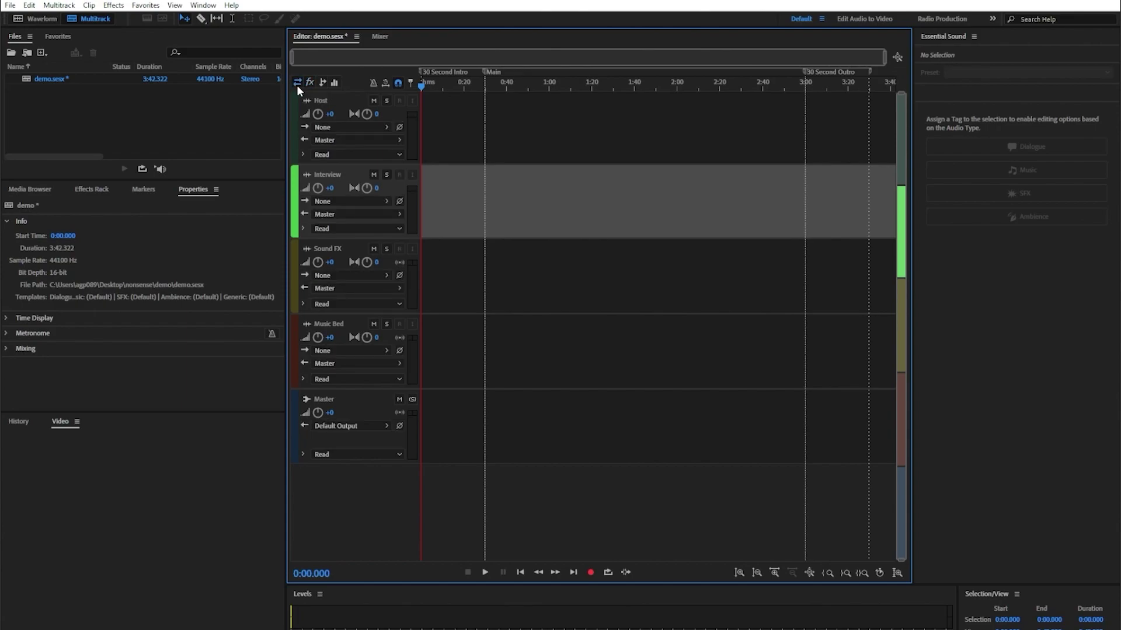
{"action": "left_click", "coordinate": [351, 129]}
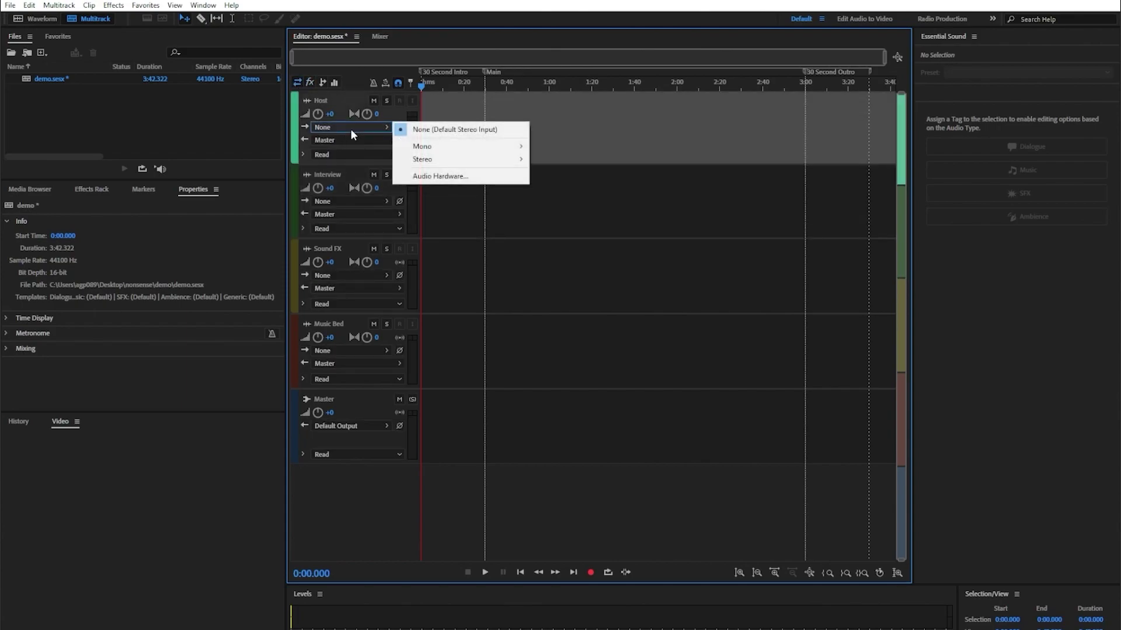
{"action": "mouse_move", "coordinate": [455, 165]}
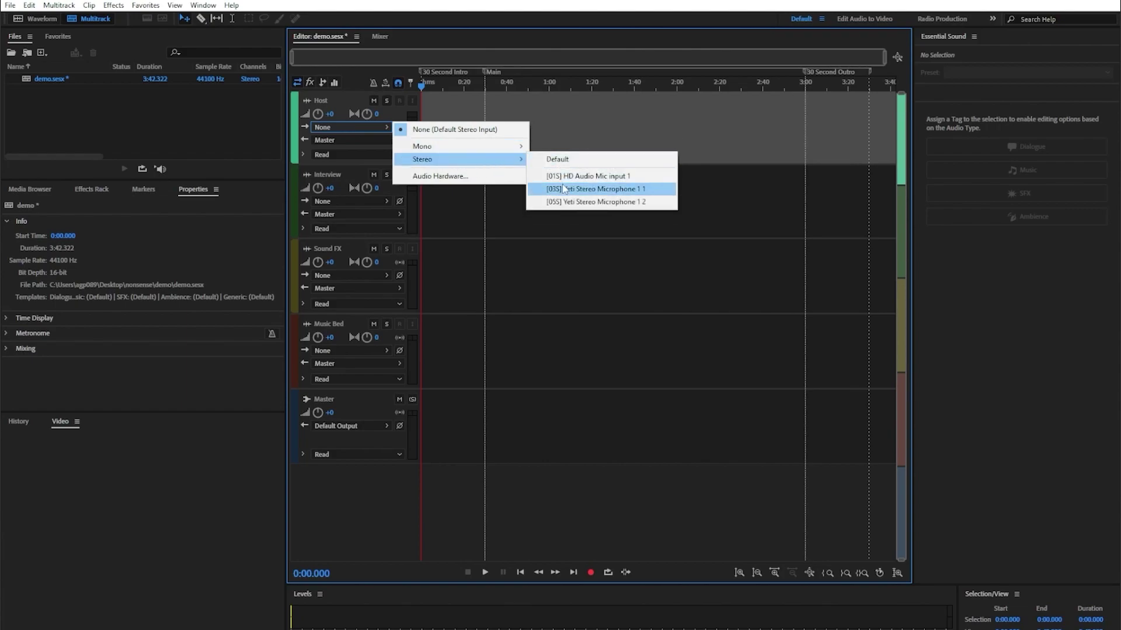
{"action": "left_click", "coordinate": [564, 189]}
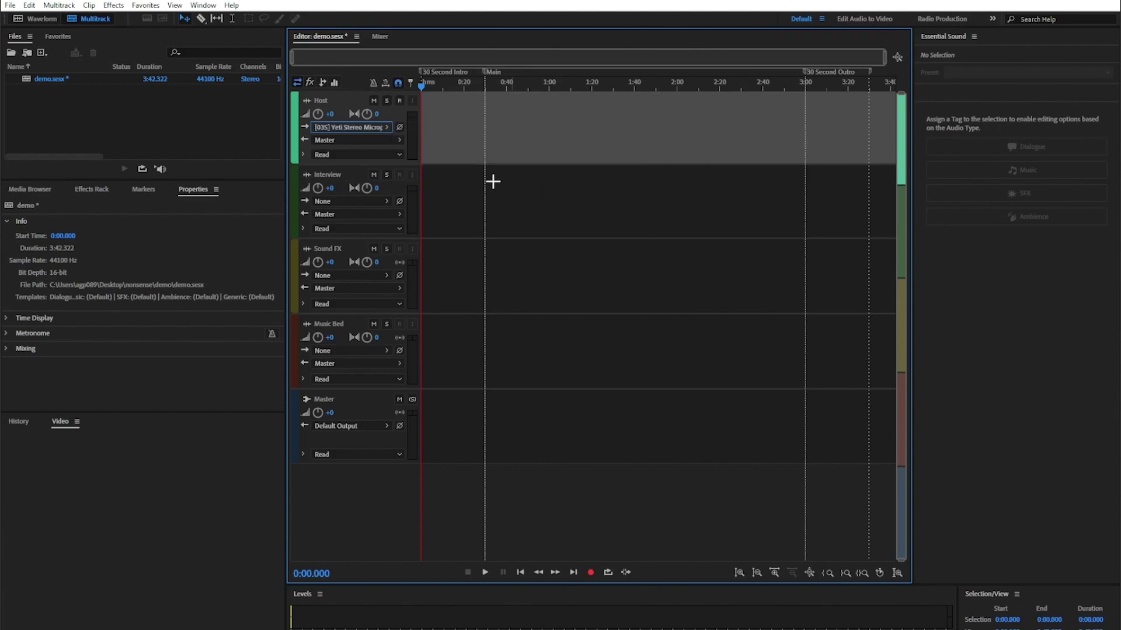
- Set the Interview track's input to [05S] Yeti Stereo Microphone 1 2
{"action": "left_click", "coordinate": [347, 214]}
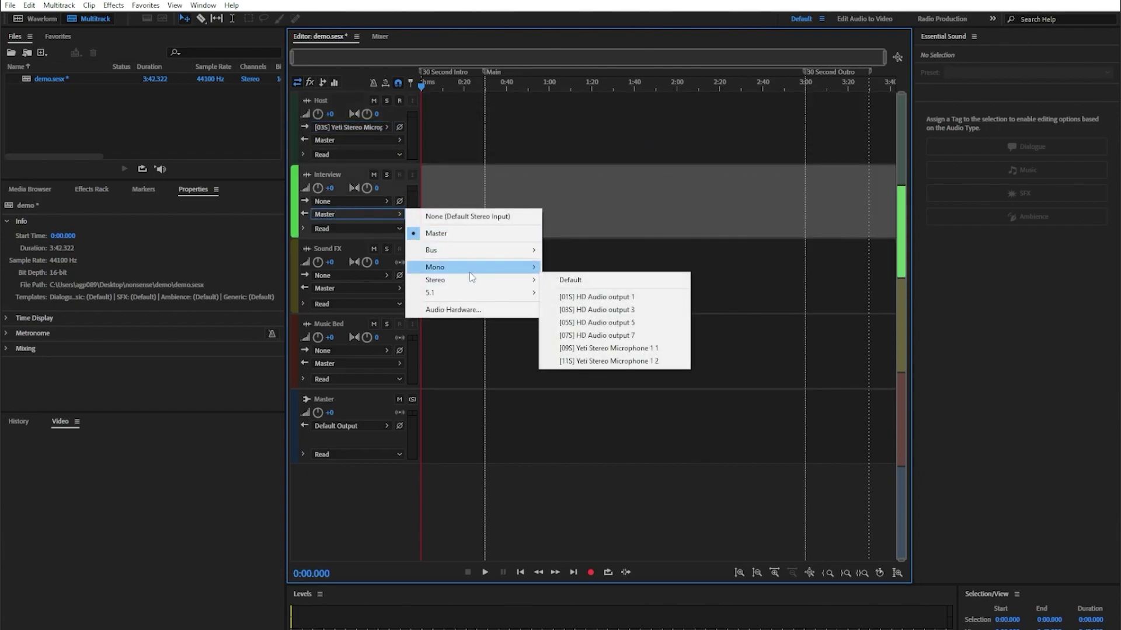
{"action": "mouse_move", "coordinate": [473, 280]}
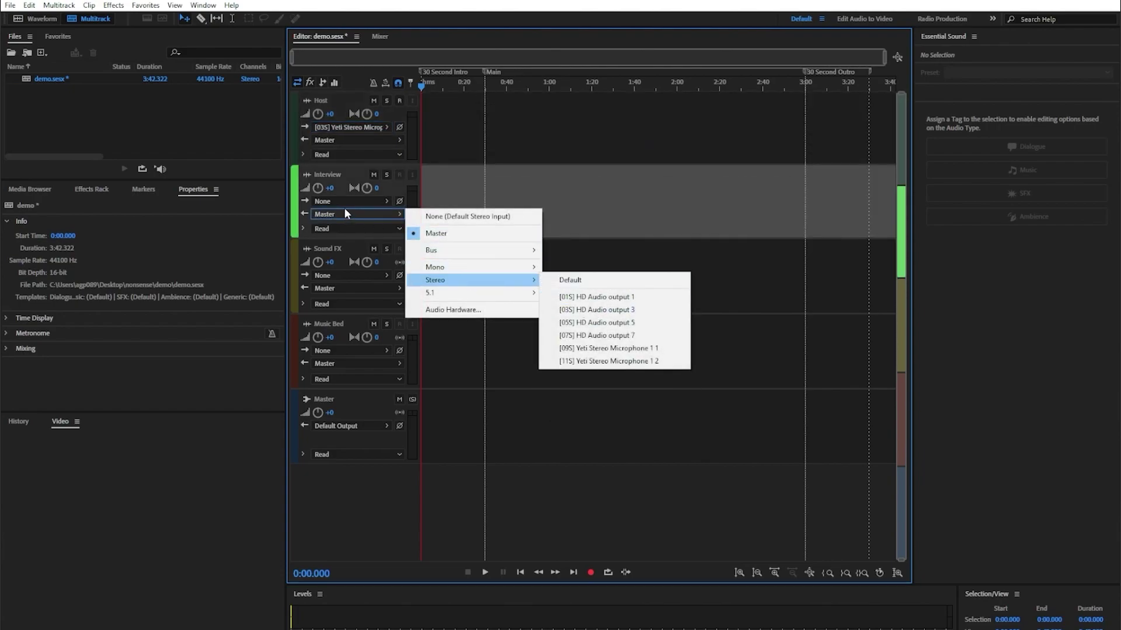
{"action": "left_click", "coordinate": [344, 202]}
{"action": "mouse_move", "coordinate": [461, 232]}
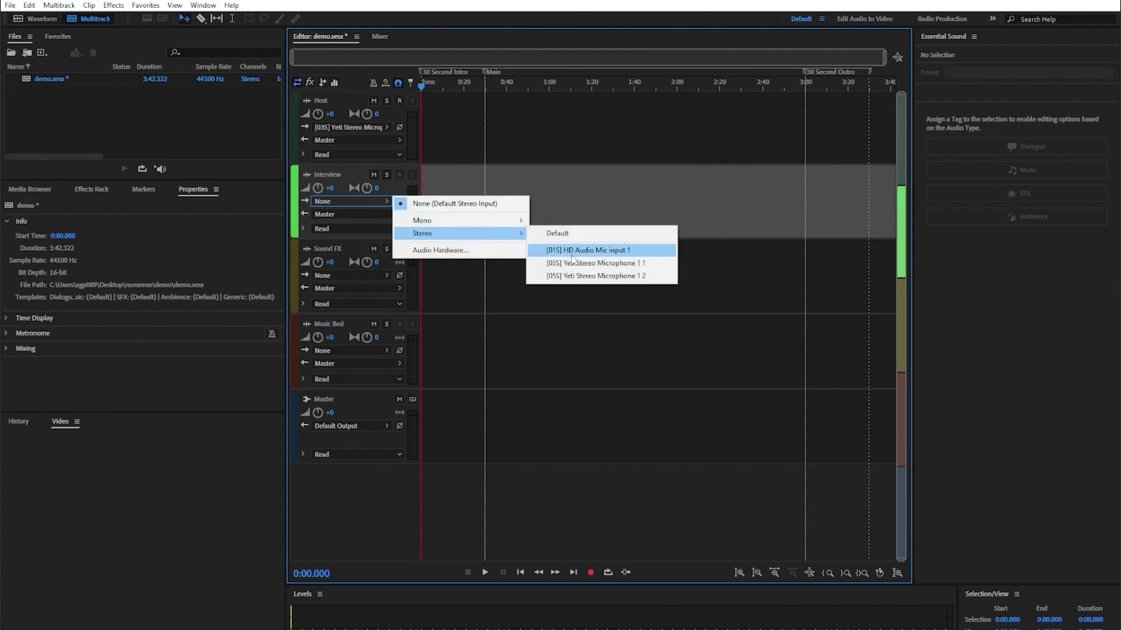
{"action": "left_click", "coordinate": [563, 274]}
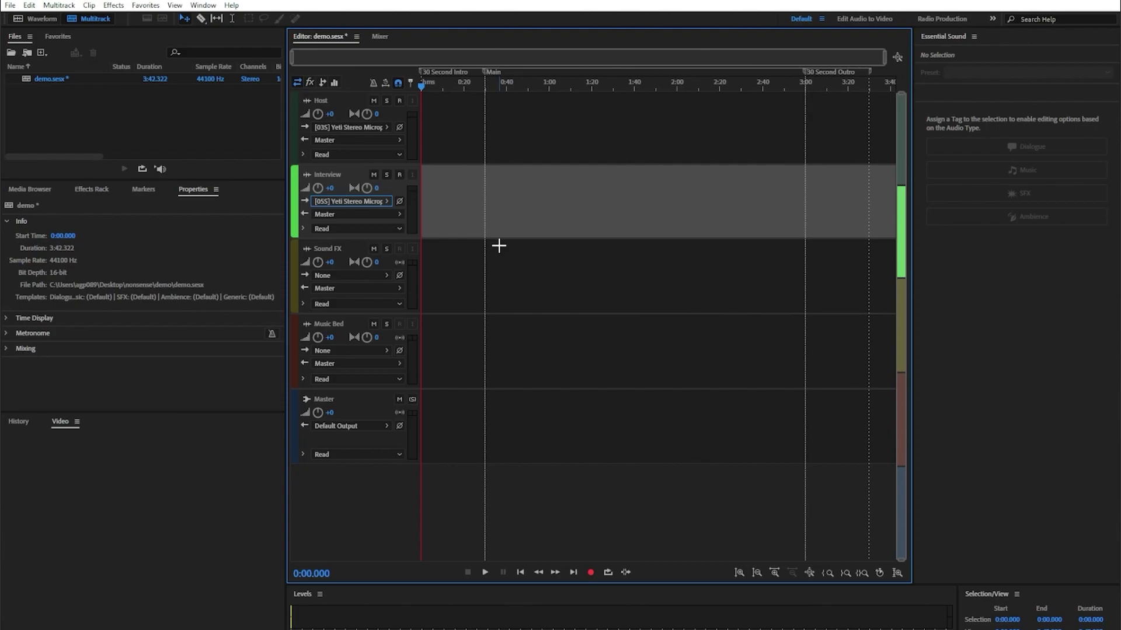
- Arm Host and Interview, then record about 24 seconds onto both tracks
{"action": "left_click", "coordinate": [399, 102]}
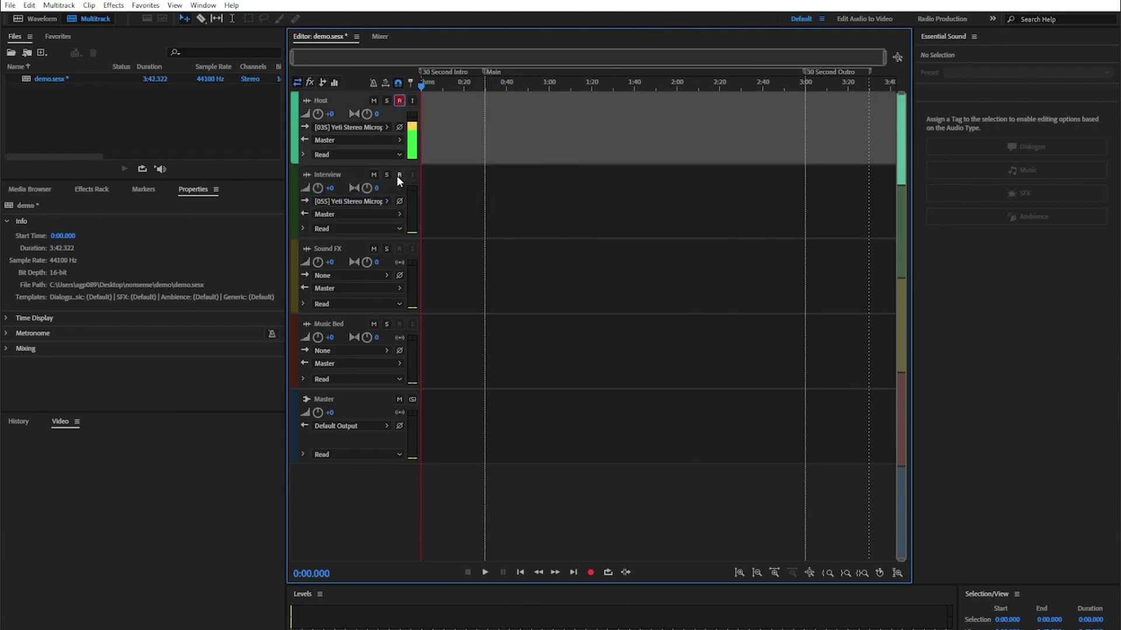
{"action": "left_click", "coordinate": [400, 175]}
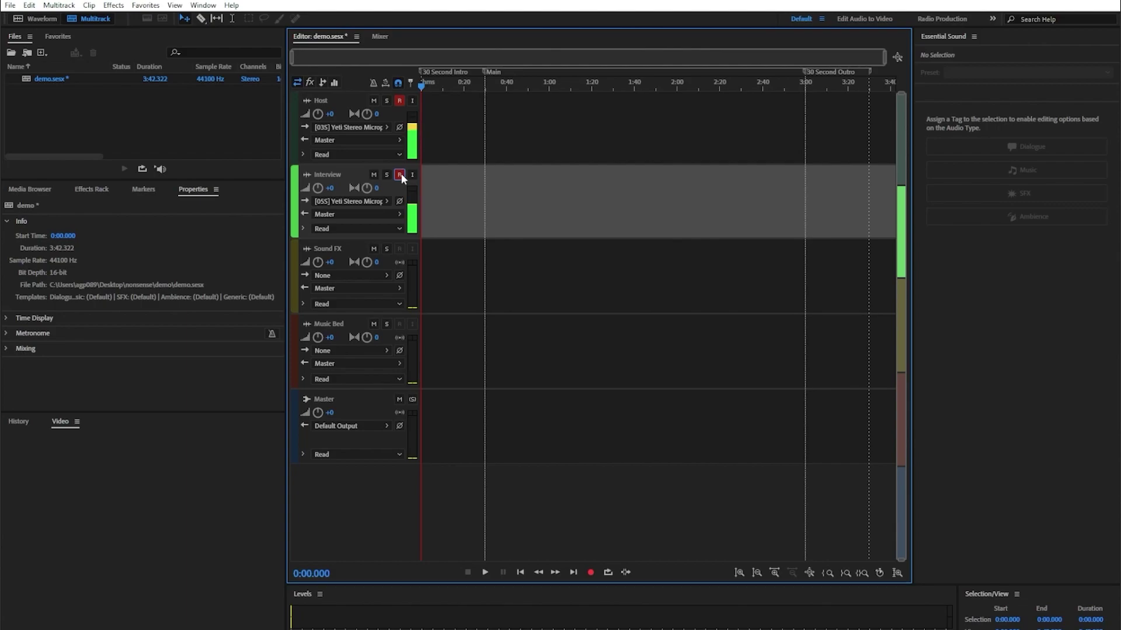
{"action": "left_click", "coordinate": [591, 575]}
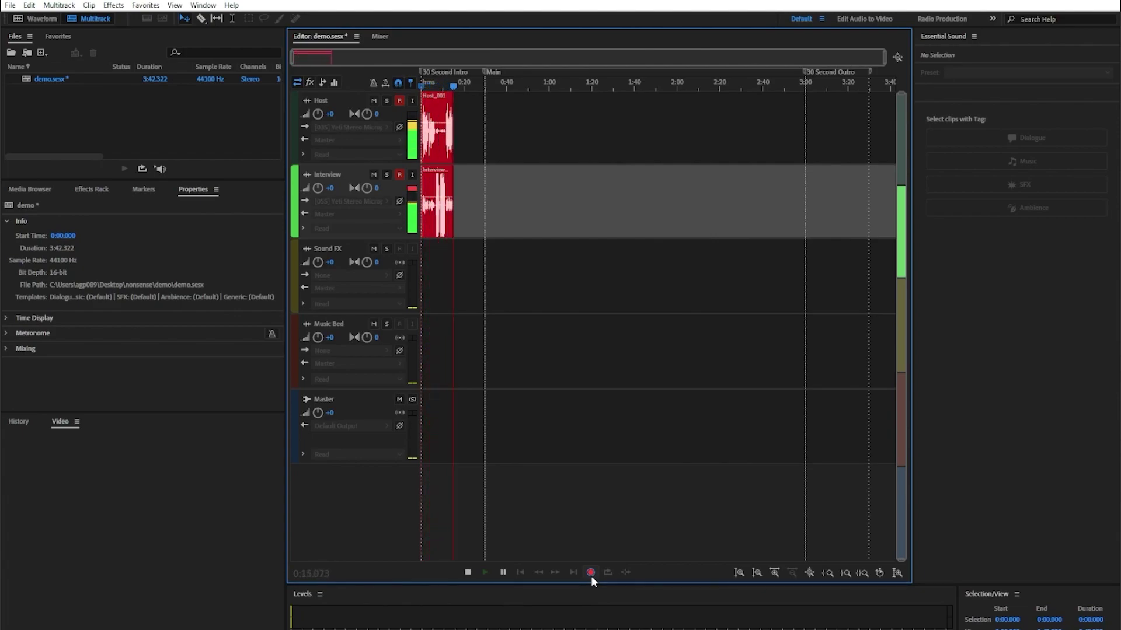
{"action": "key", "text": "space"}
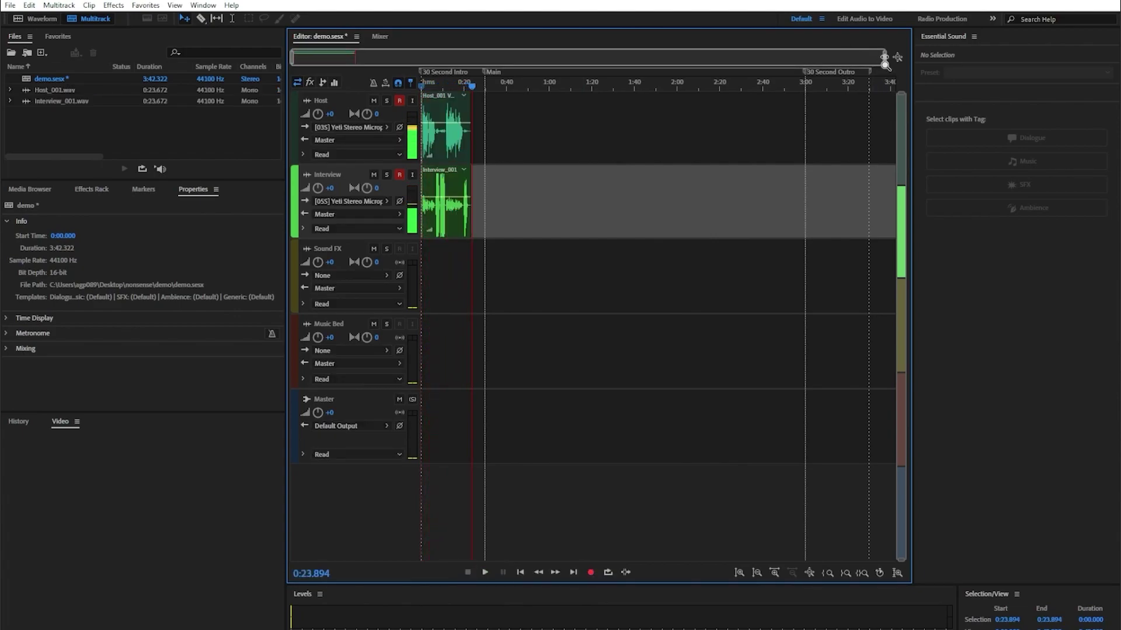
- Zoom the timeline so it spans roughly 0:00 to 0:30
{"action": "left_click_drag", "start_coordinate": [884, 58], "coordinate": [372, 58]}
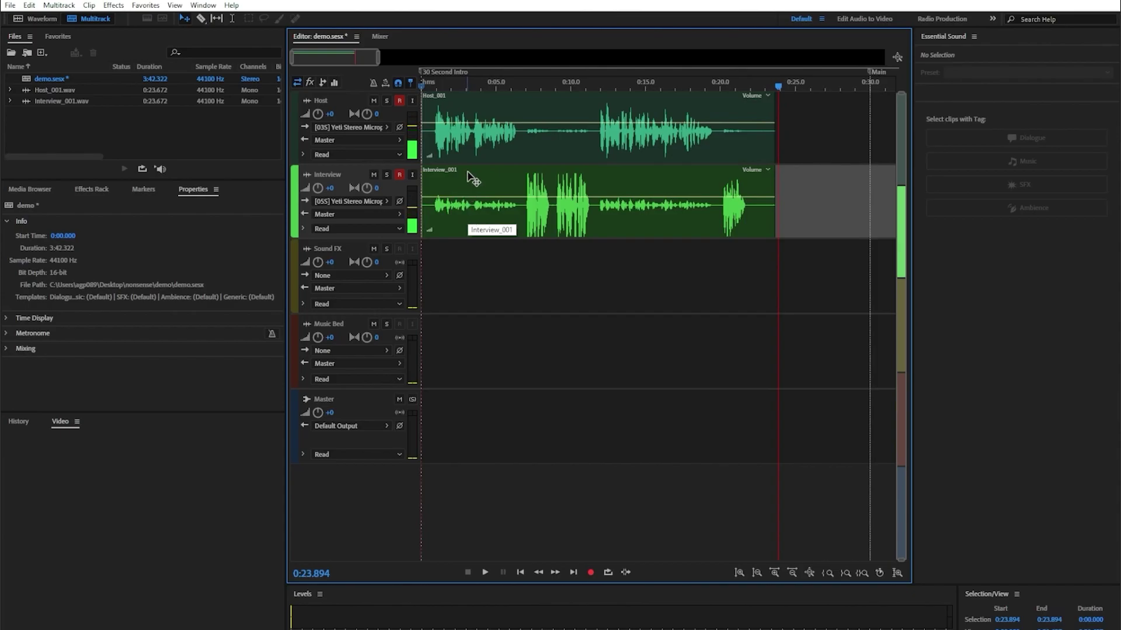
- Open Host_001 in the waveform editor and silence 7.0–11.3 s and 20.0–22.4 s
{"action": "double_click", "coordinate": [486, 126]}
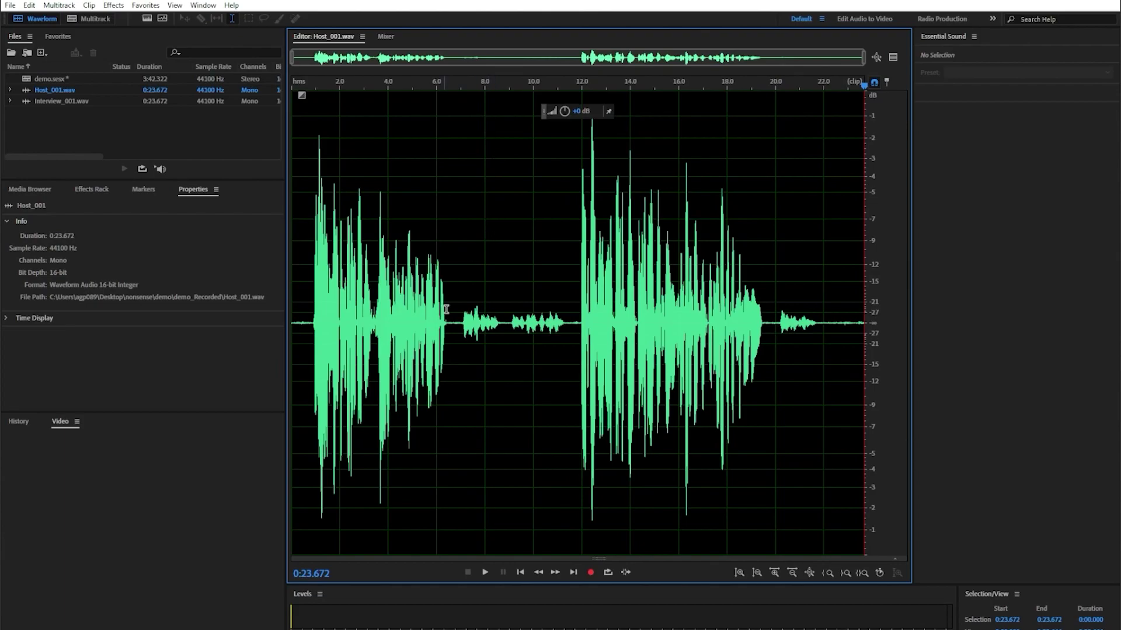
{"action": "left_click_drag", "start_coordinate": [462, 313], "coordinate": [565, 318]}
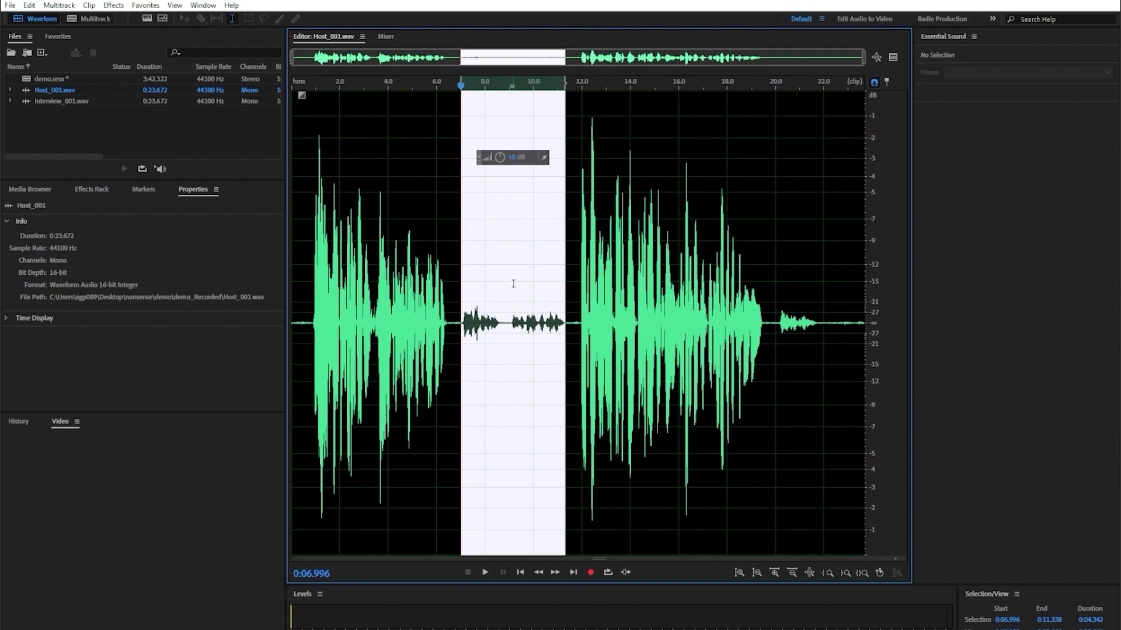
{"action": "right_click", "coordinate": [489, 258]}
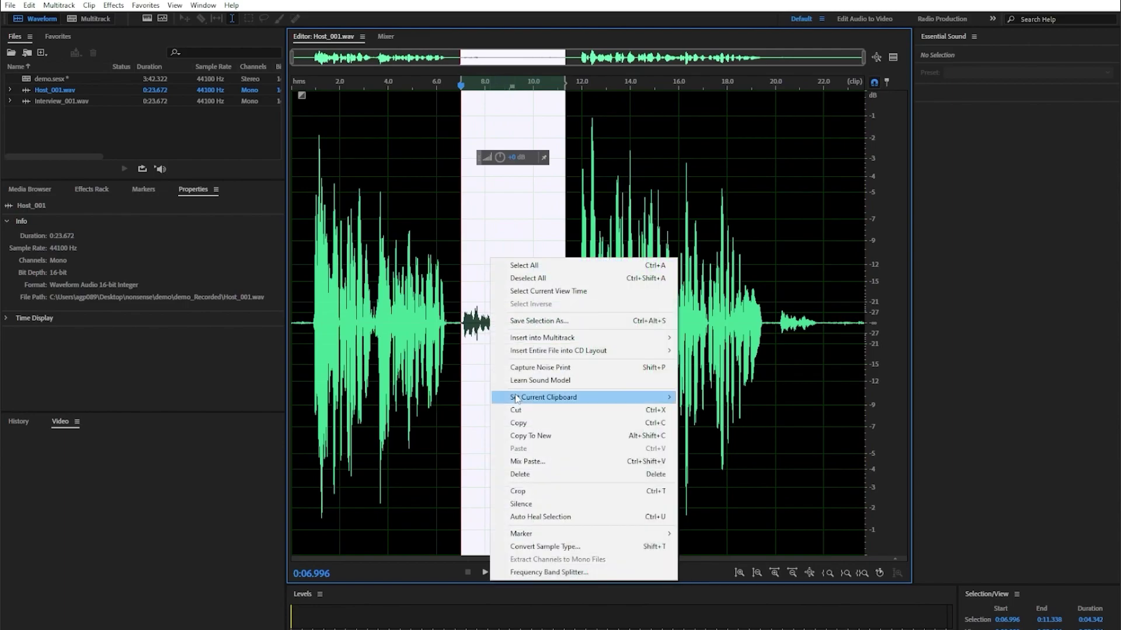
{"action": "left_click", "coordinate": [550, 504]}
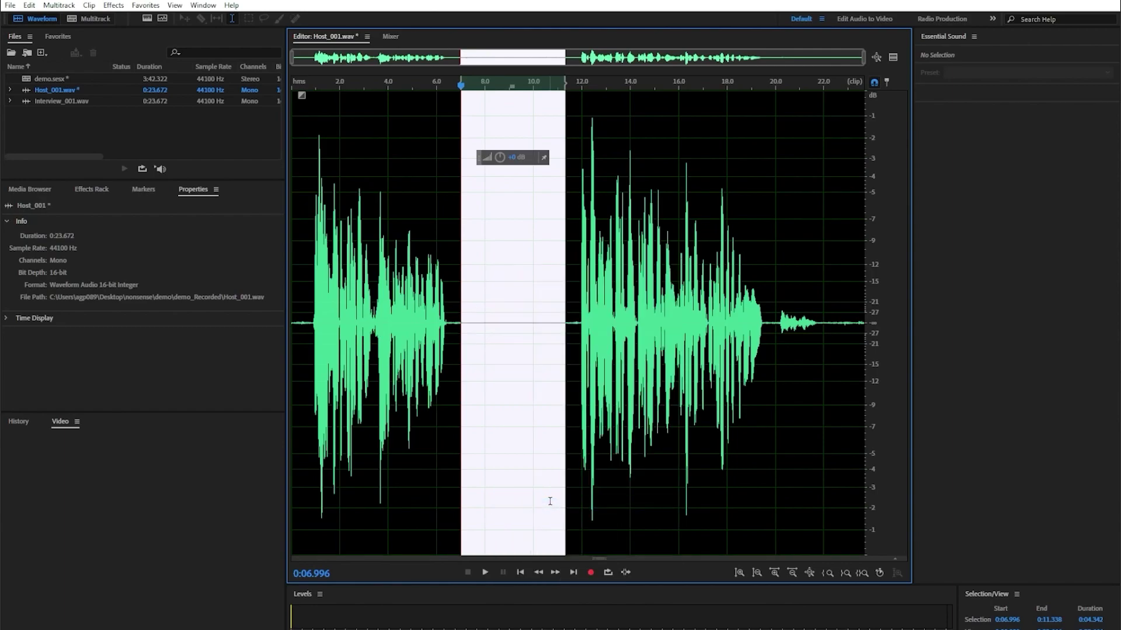
{"action": "left_click_drag", "start_coordinate": [776, 311], "coordinate": [834, 309]}
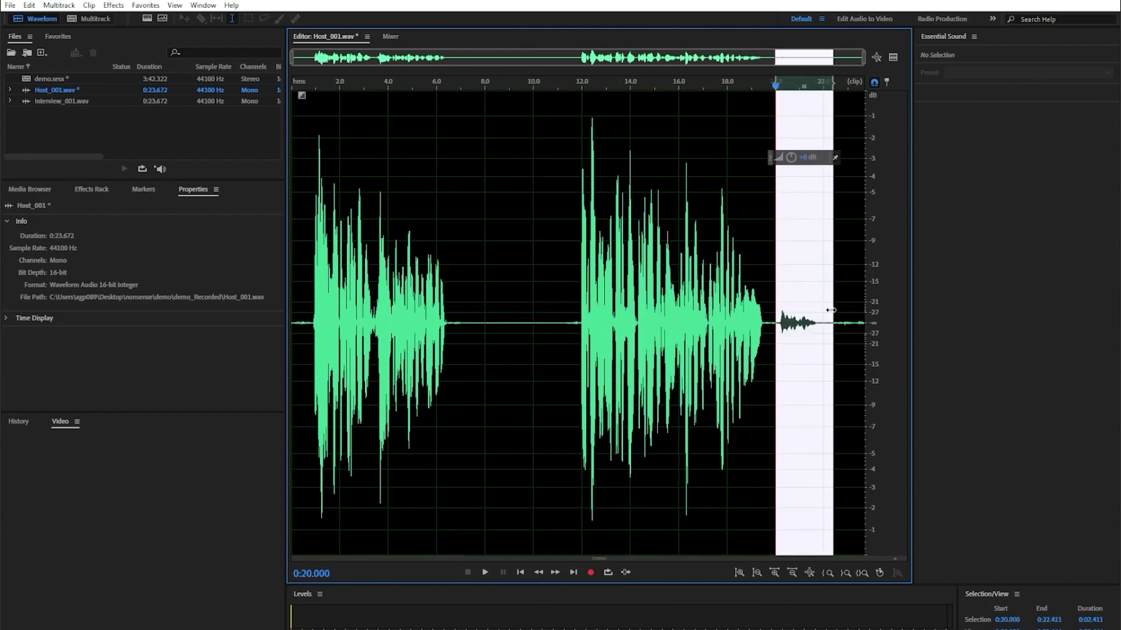
{"action": "right_click", "coordinate": [806, 310]}
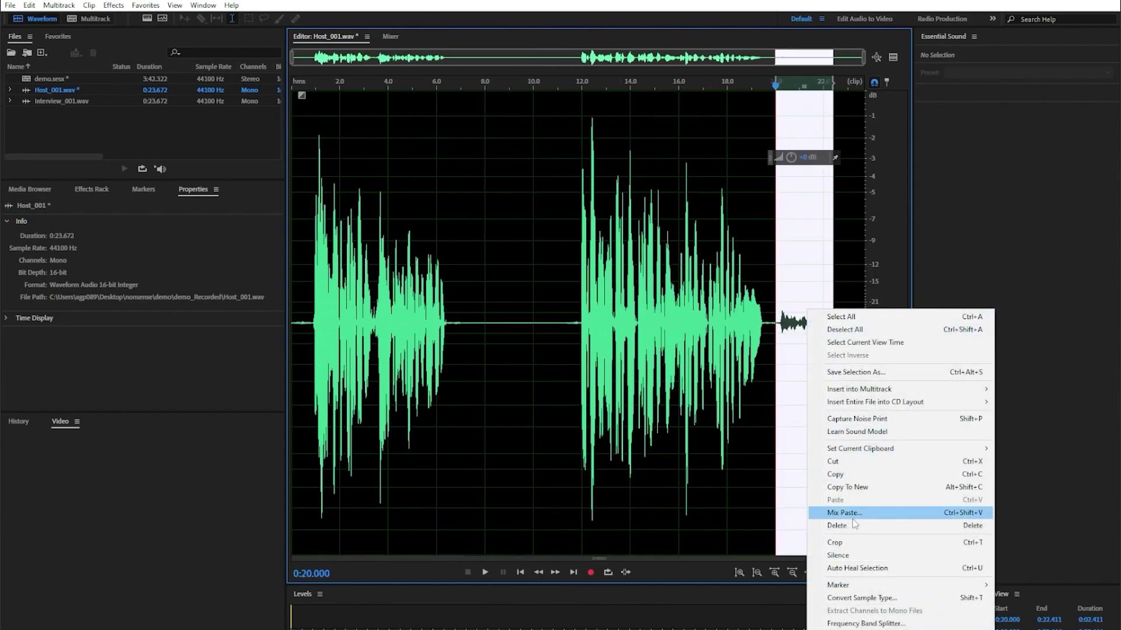
{"action": "left_click", "coordinate": [840, 555]}
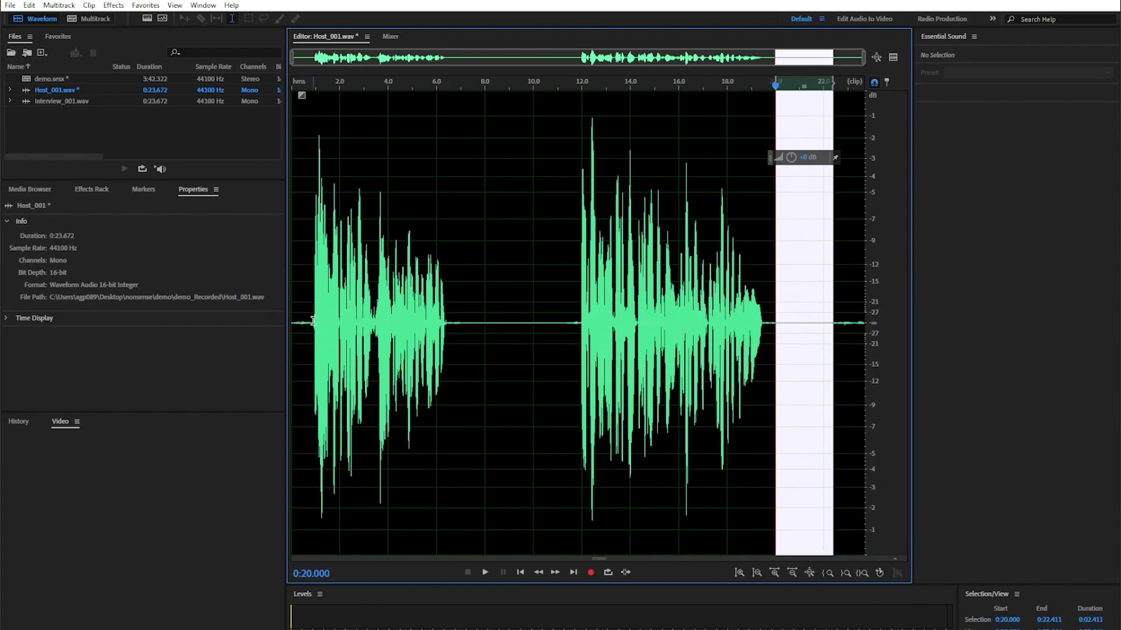
- Delete the first 0.723 seconds of Host_001.wav
{"action": "left_click_drag", "start_coordinate": [309, 321], "coordinate": [291, 323]}
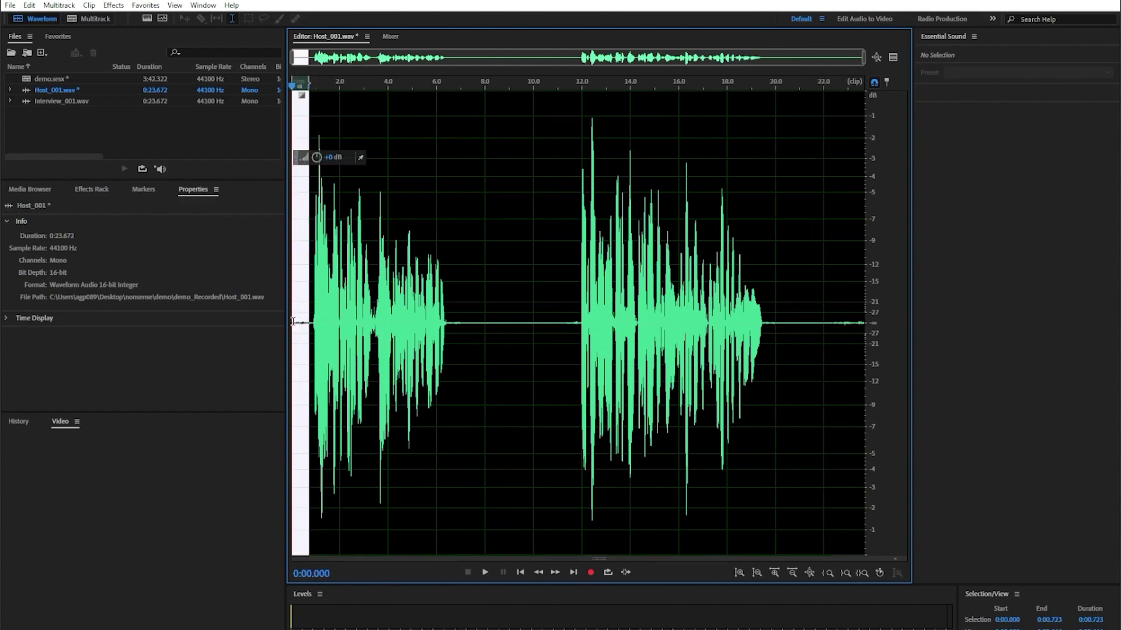
{"action": "right_click", "coordinate": [300, 309]}
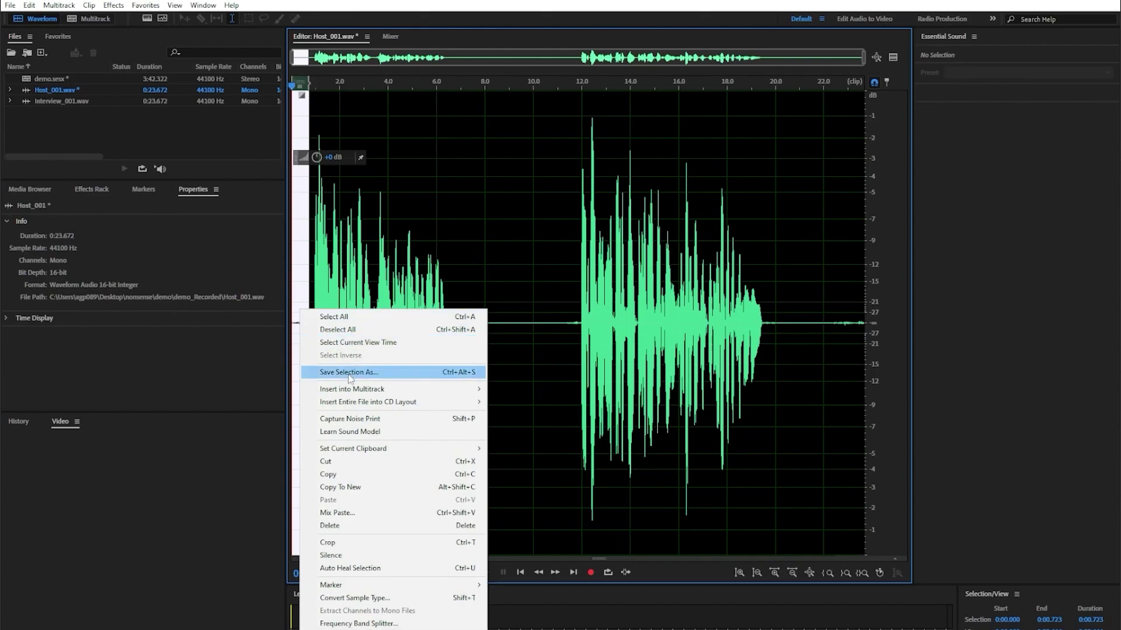
{"action": "left_click", "coordinate": [336, 528]}
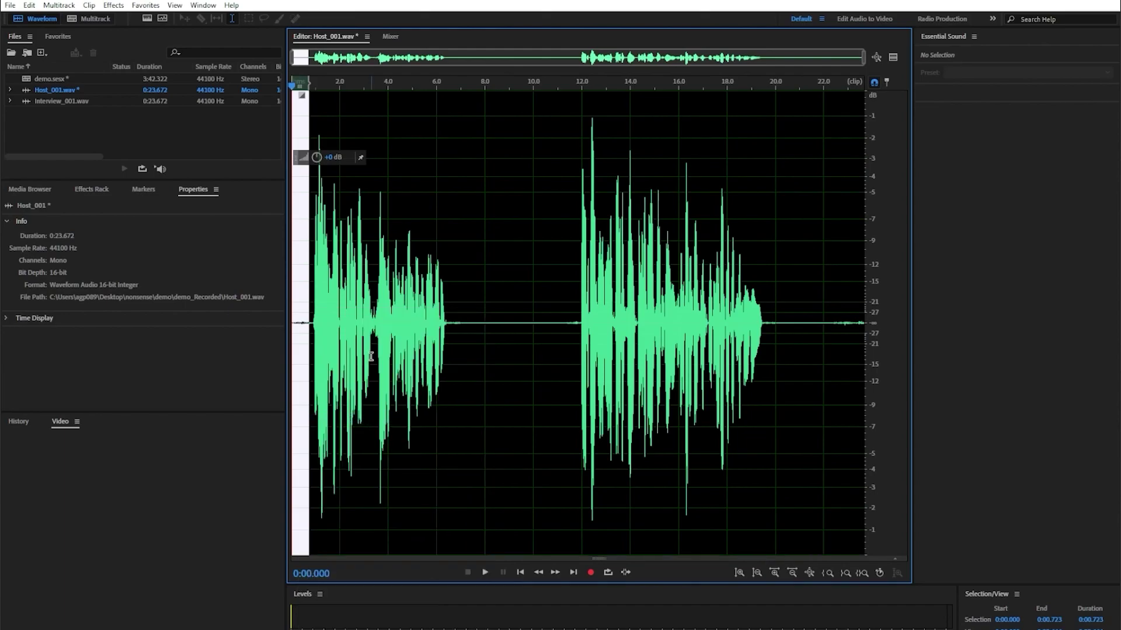
{"action": "left_click", "coordinate": [473, 310]}
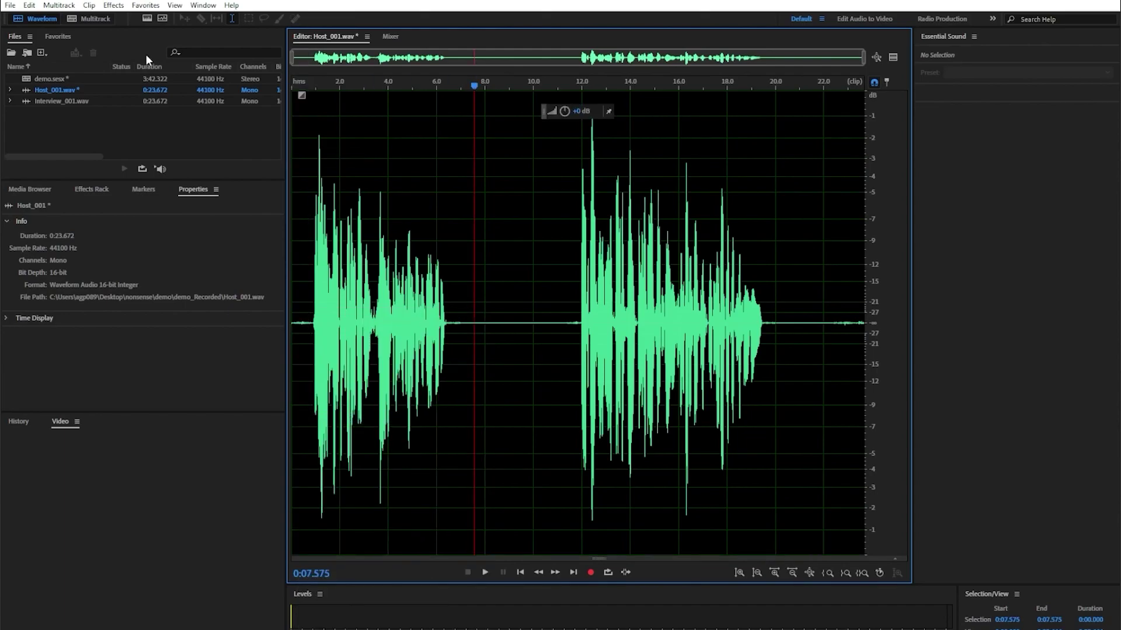
- Apply Noise Reduction (process) to the whole of Host_001.wav
{"action": "left_click", "coordinate": [116, 7]}
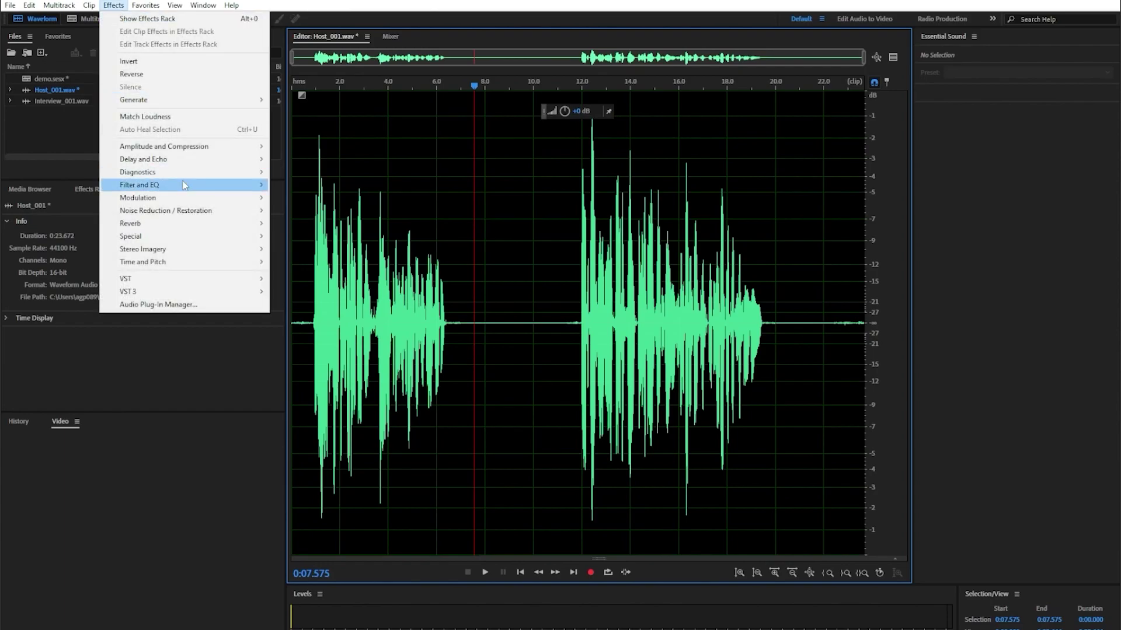
{"action": "mouse_move", "coordinate": [195, 212]}
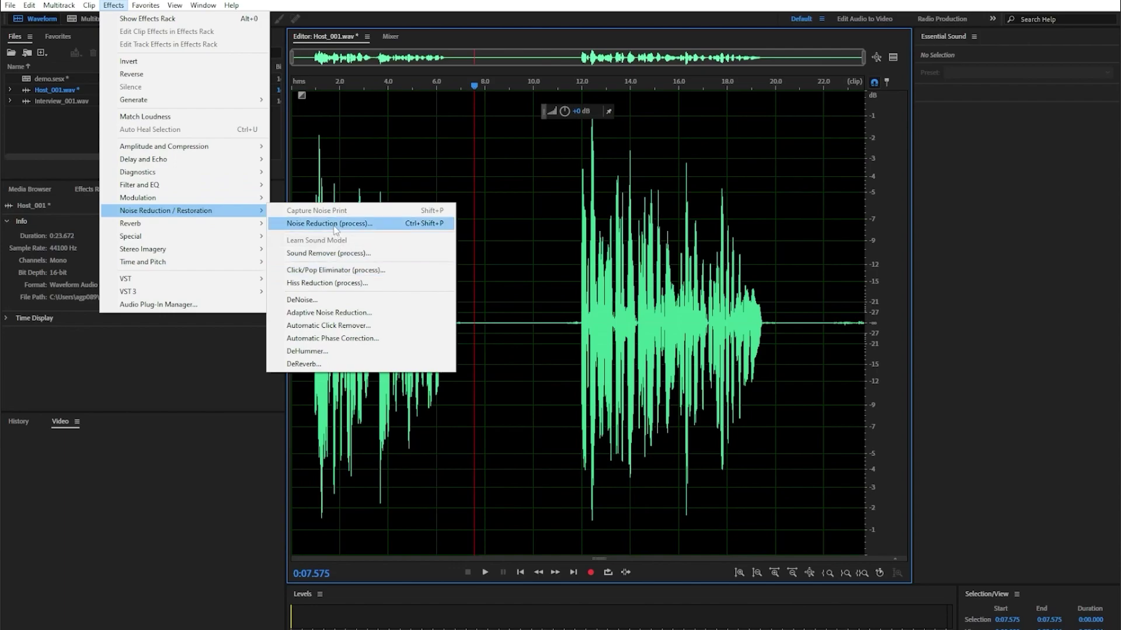
{"action": "left_click", "coordinate": [332, 223]}
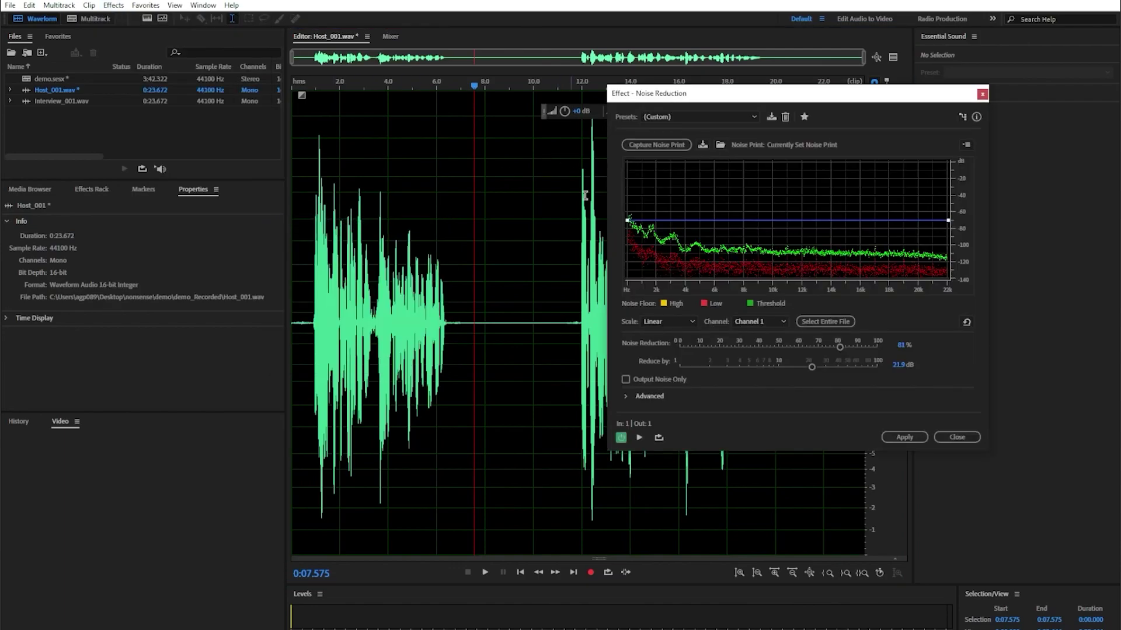
{"action": "left_click", "coordinate": [896, 436]}
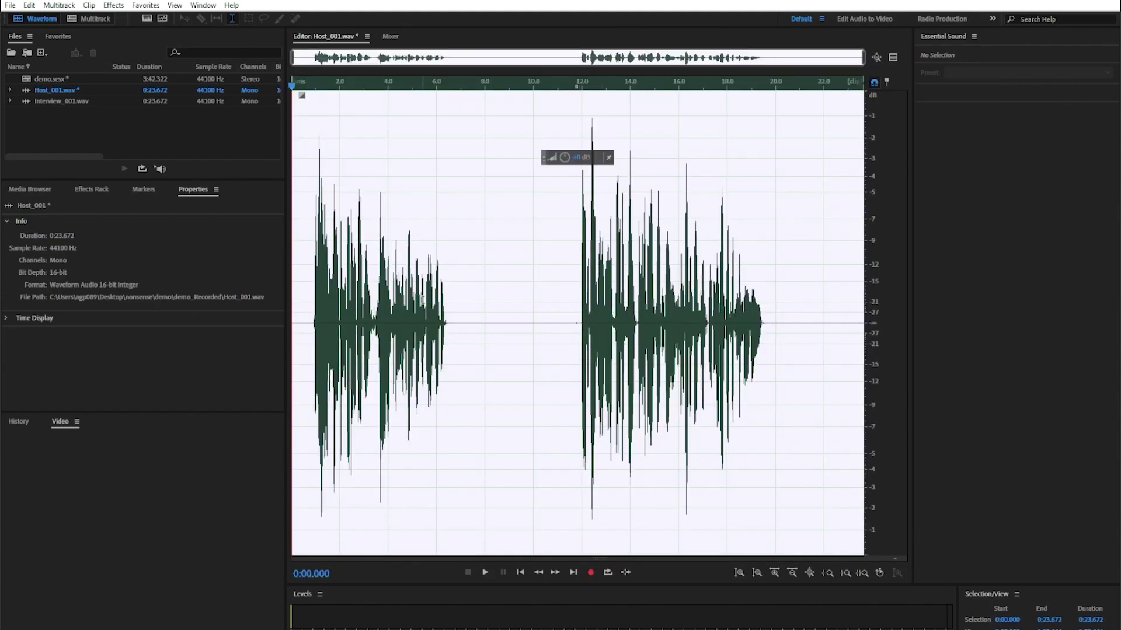
- Open Interview_001.wav and capture a noise print from its first 0.82 seconds
{"action": "left_click", "coordinate": [46, 100]}
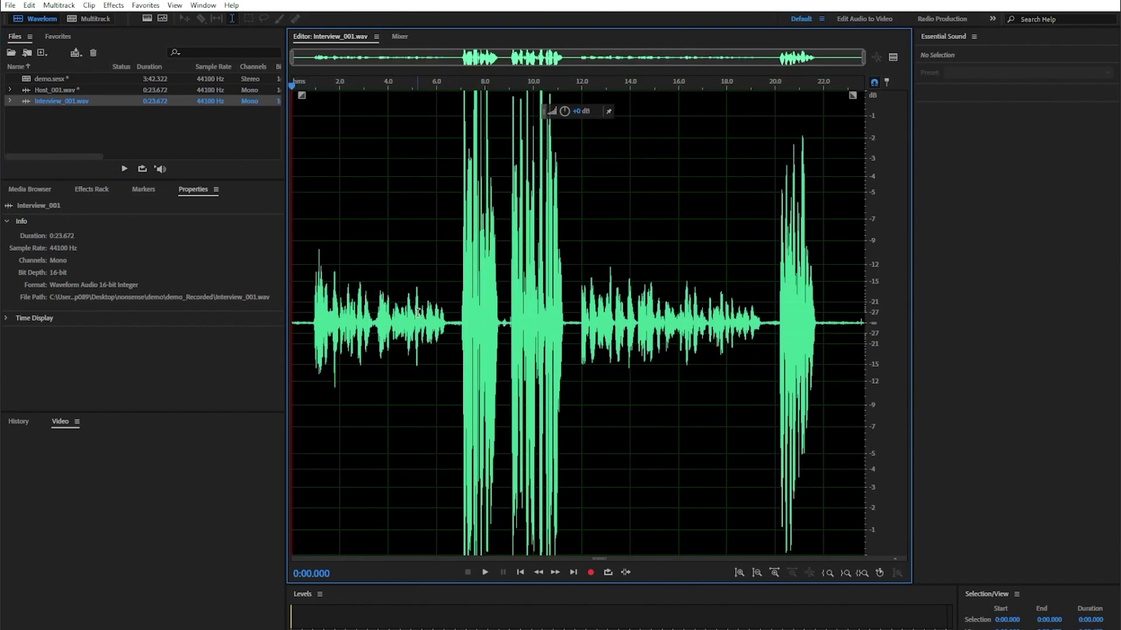
{"action": "left_click_drag", "start_coordinate": [311, 309], "coordinate": [291, 314]}
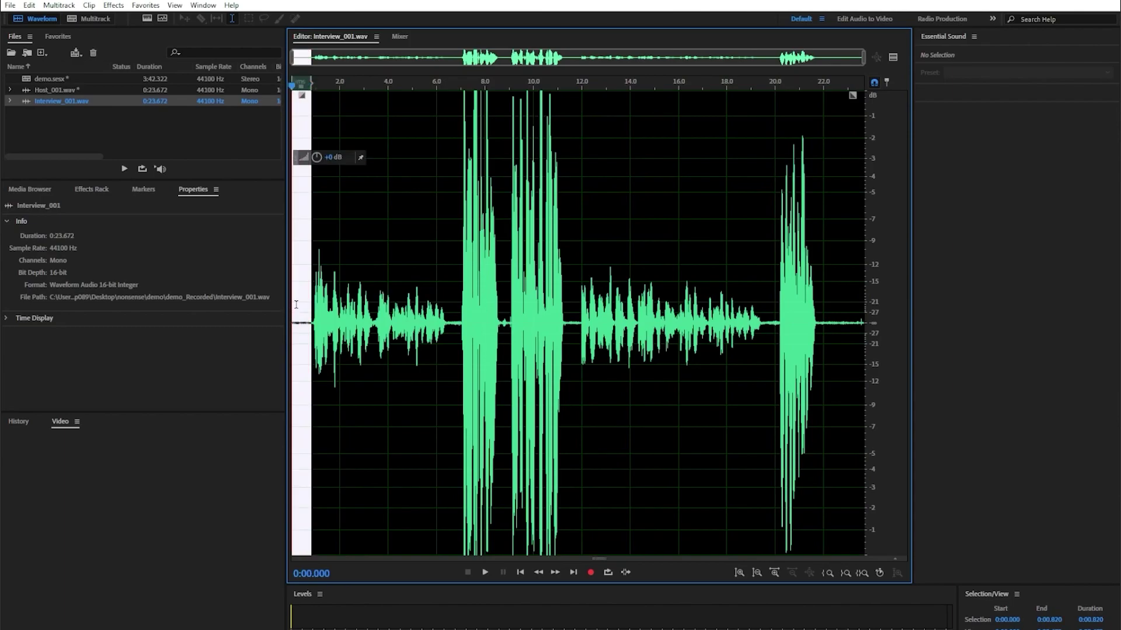
{"action": "right_click", "coordinate": [298, 298]}
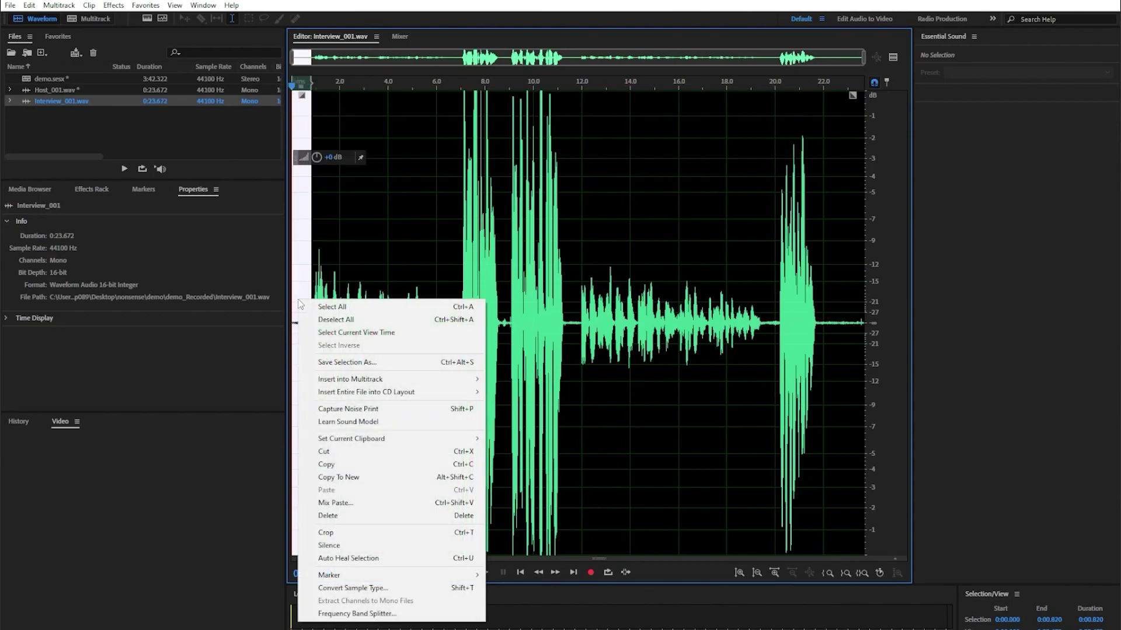
{"action": "left_click", "coordinate": [373, 410]}
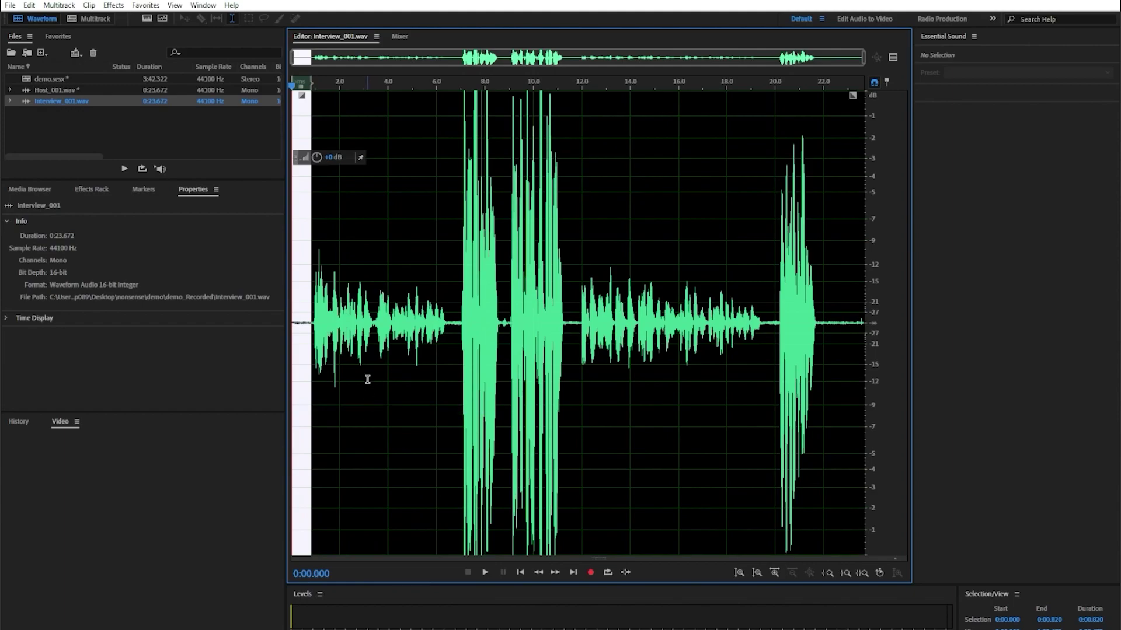
{"action": "left_click", "coordinate": [367, 350]}
- Apply Noise Reduction (process) across the whole Interview_001.wav recording
{"action": "left_click", "coordinate": [113, 5]}
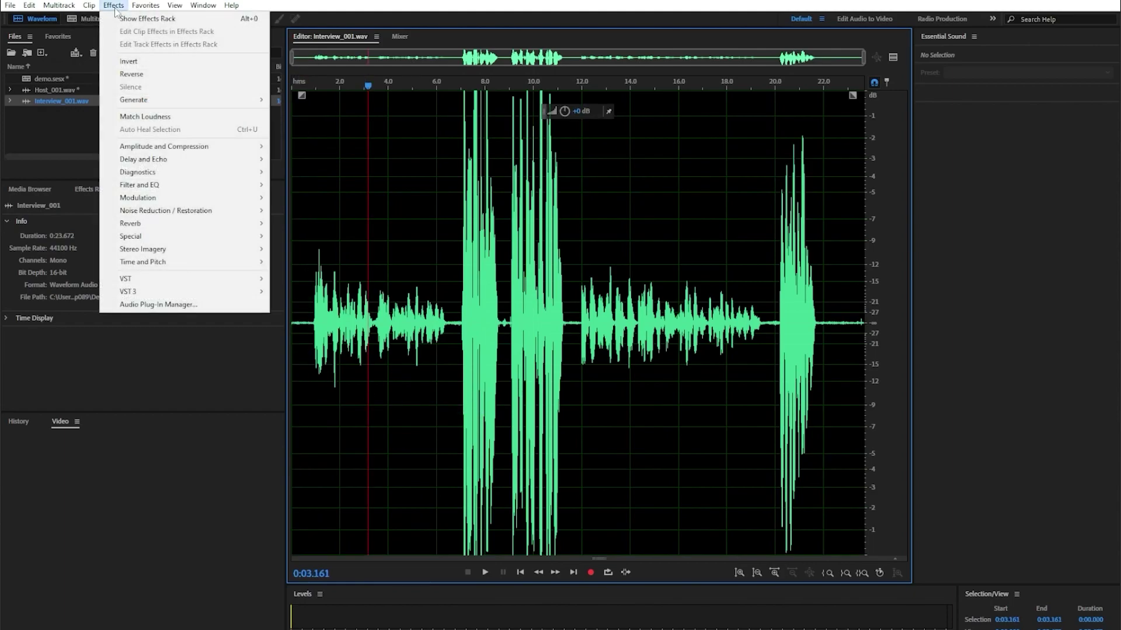
{"action": "mouse_move", "coordinate": [183, 216]}
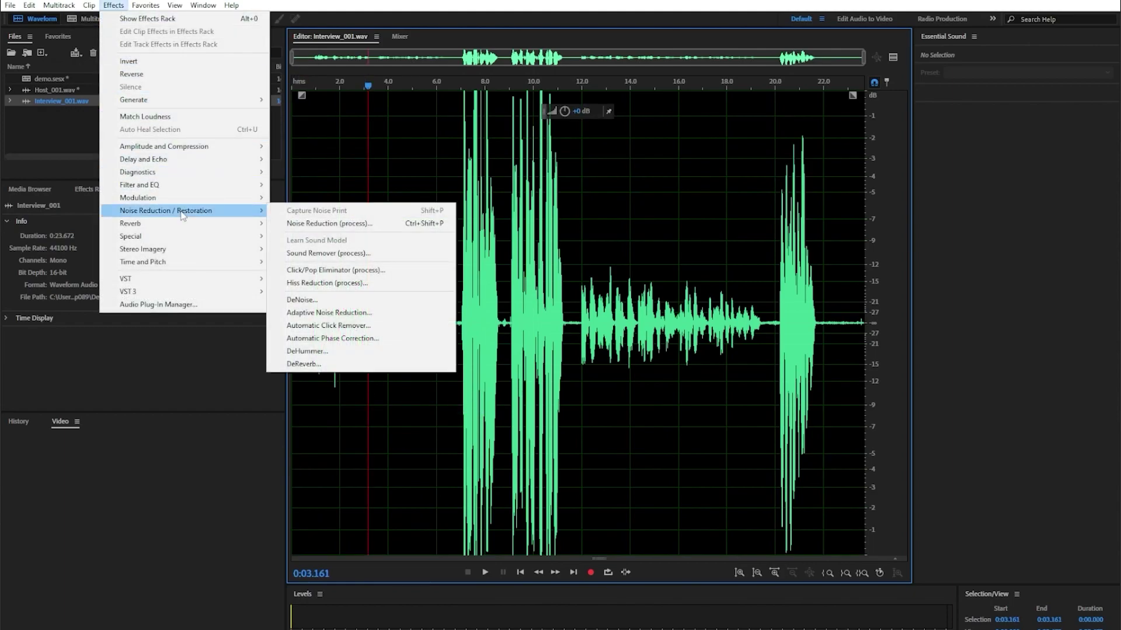
{"action": "left_click", "coordinate": [323, 221]}
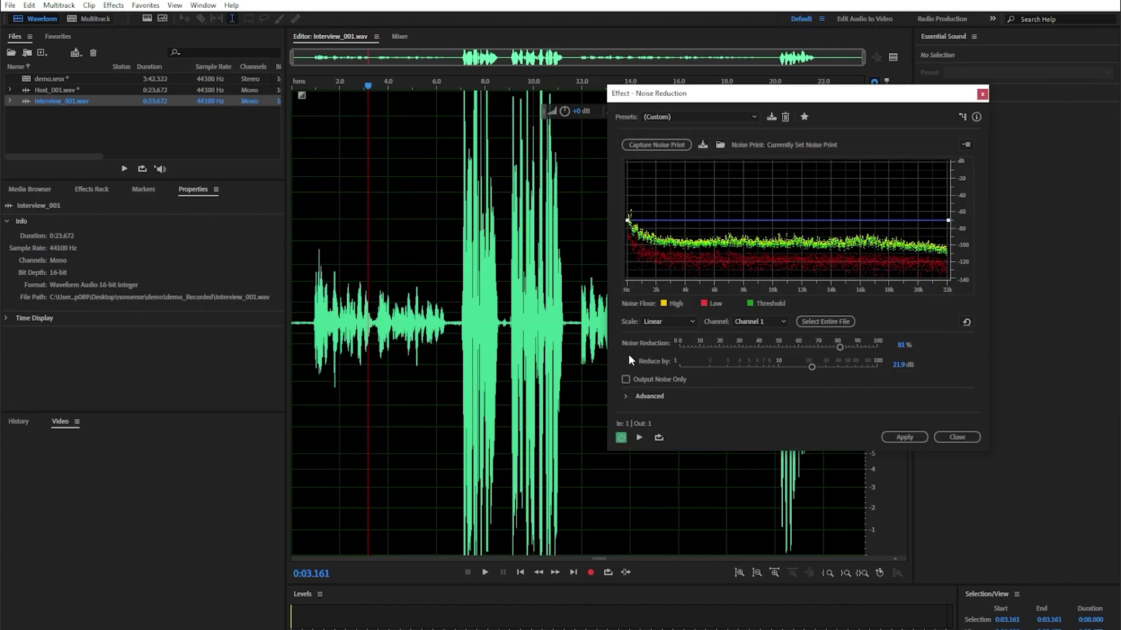
{"action": "left_click", "coordinate": [904, 438]}
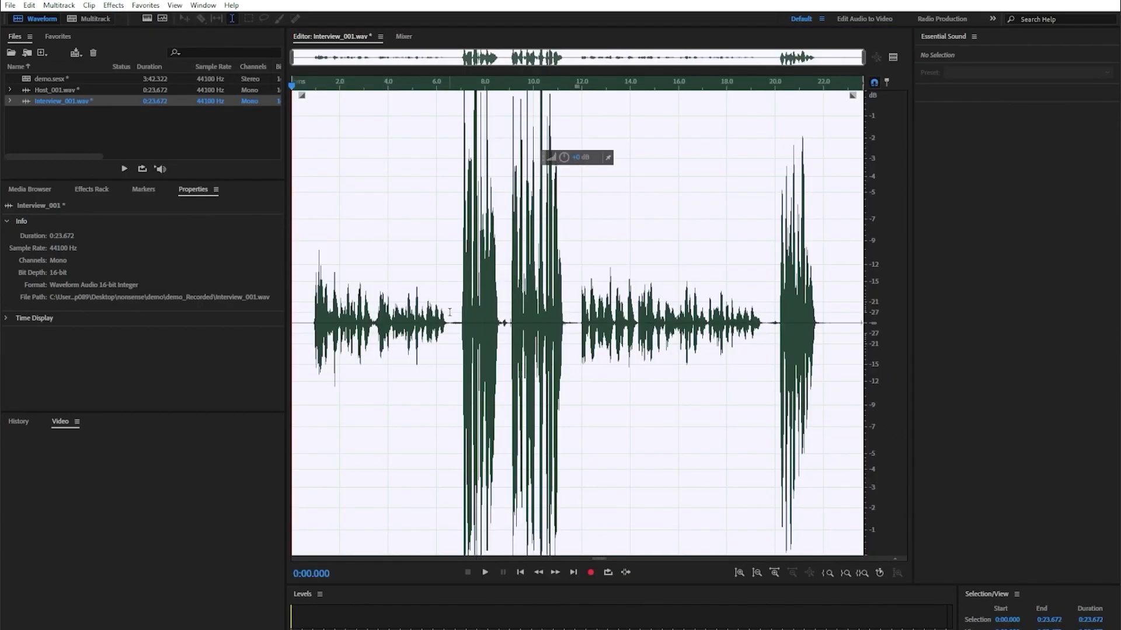
- Silence the crosstalk in Interview_001.wav at 0.8–6.5 s and 12.0–19.4 s, then clear the selection
{"action": "left_click_drag", "start_coordinate": [450, 312], "coordinate": [310, 312]}
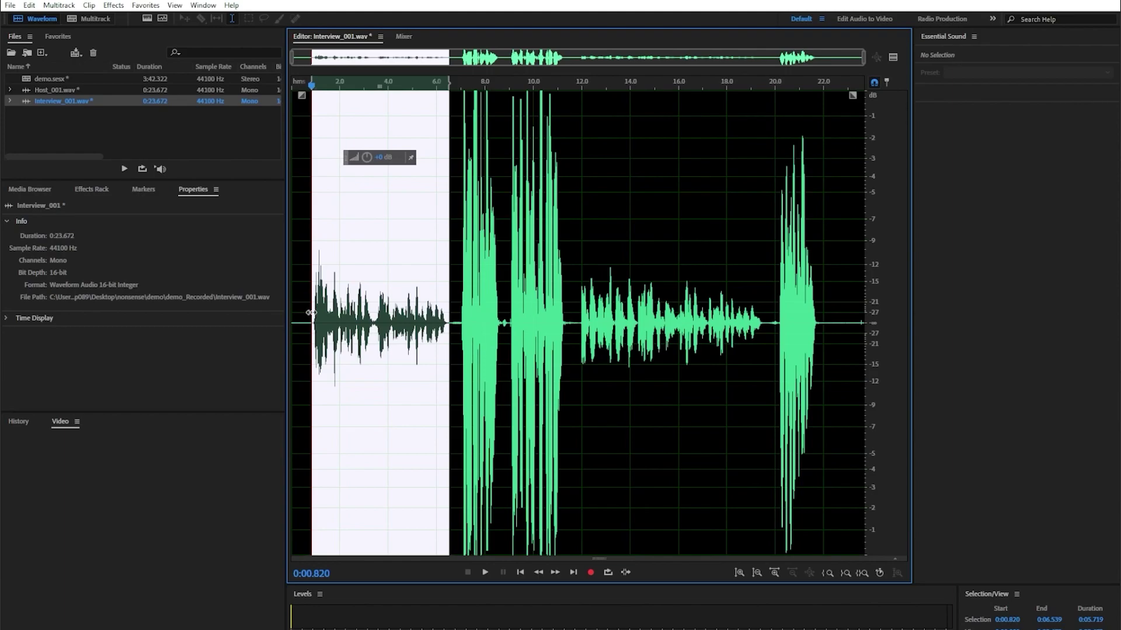
{"action": "right_click", "coordinate": [337, 316]}
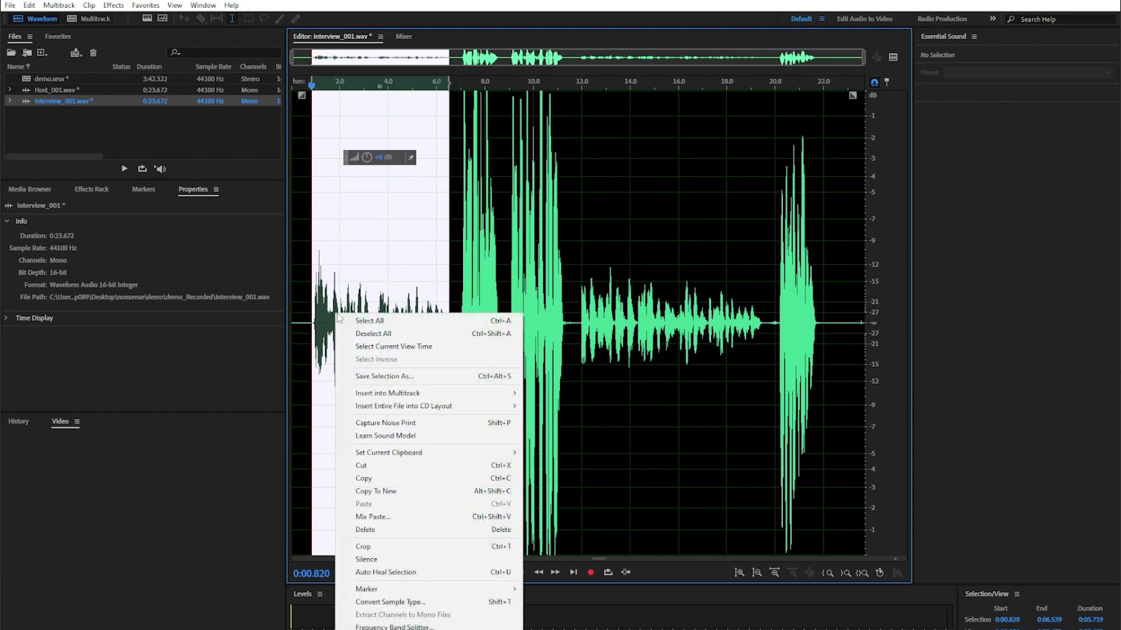
{"action": "left_click", "coordinate": [424, 559]}
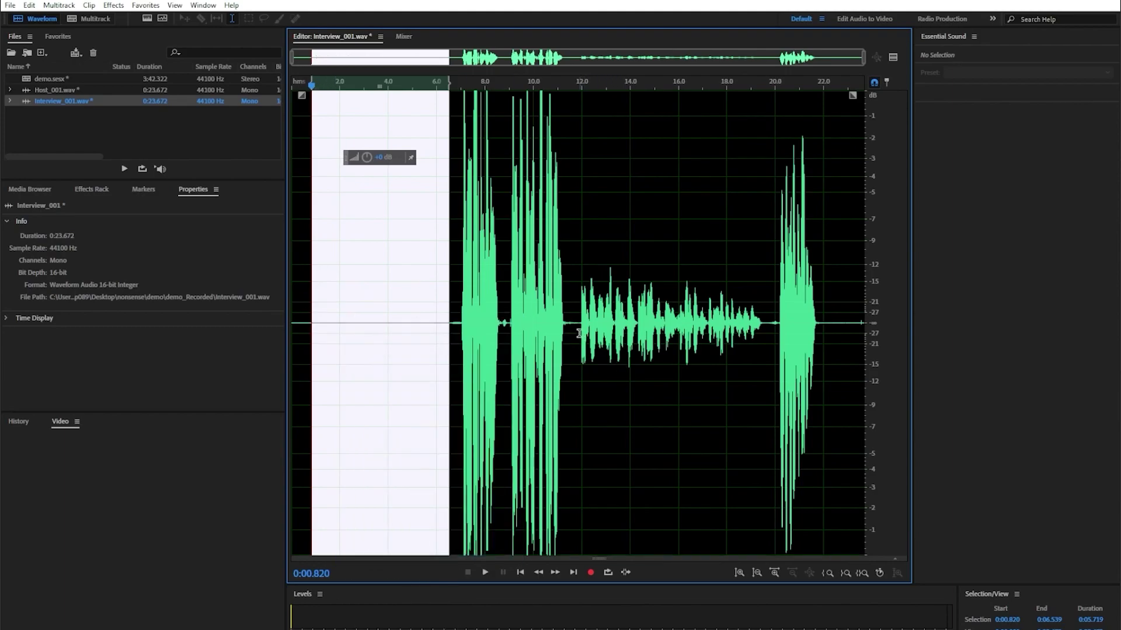
{"action": "left_click_drag", "start_coordinate": [580, 333], "coordinate": [761, 318]}
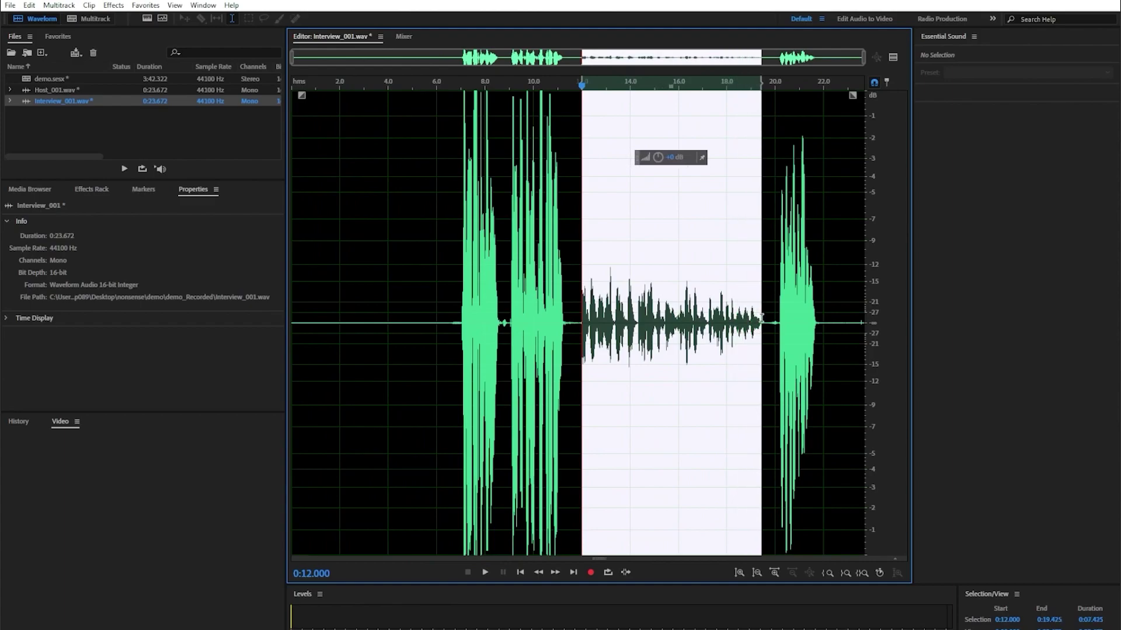
{"action": "right_click", "coordinate": [742, 318]}
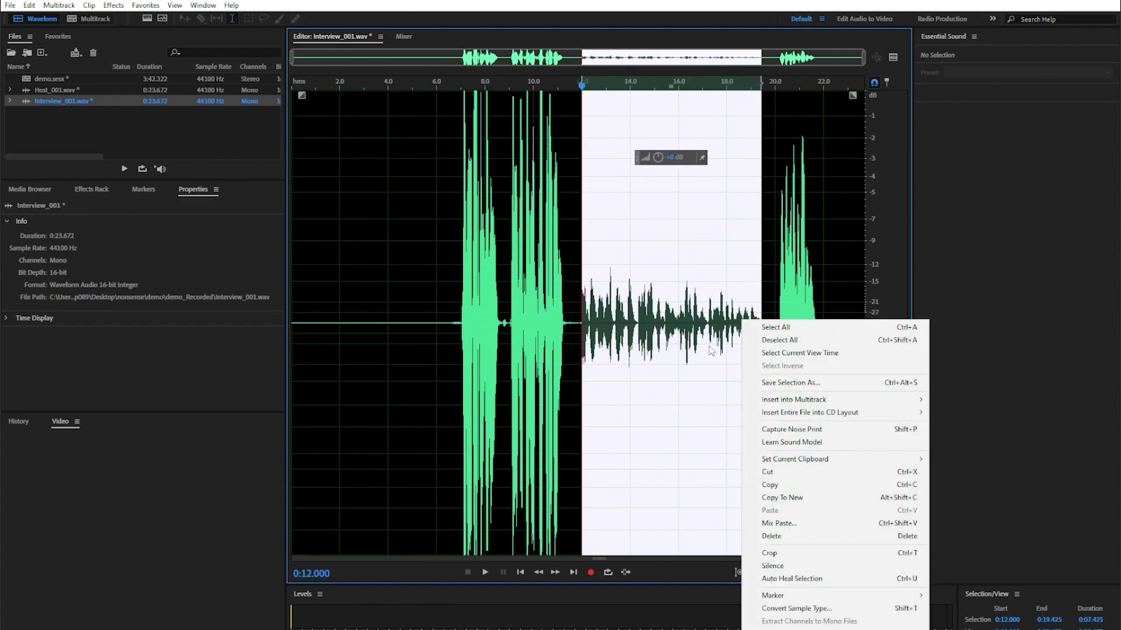
{"action": "left_click", "coordinate": [770, 565]}
{"action": "left_click", "coordinate": [684, 447]}
- Back in the demo.sesx multitrack, tag Host_001 as Dialogue with the Podcast Voice preset
{"action": "key", "text": "0"}
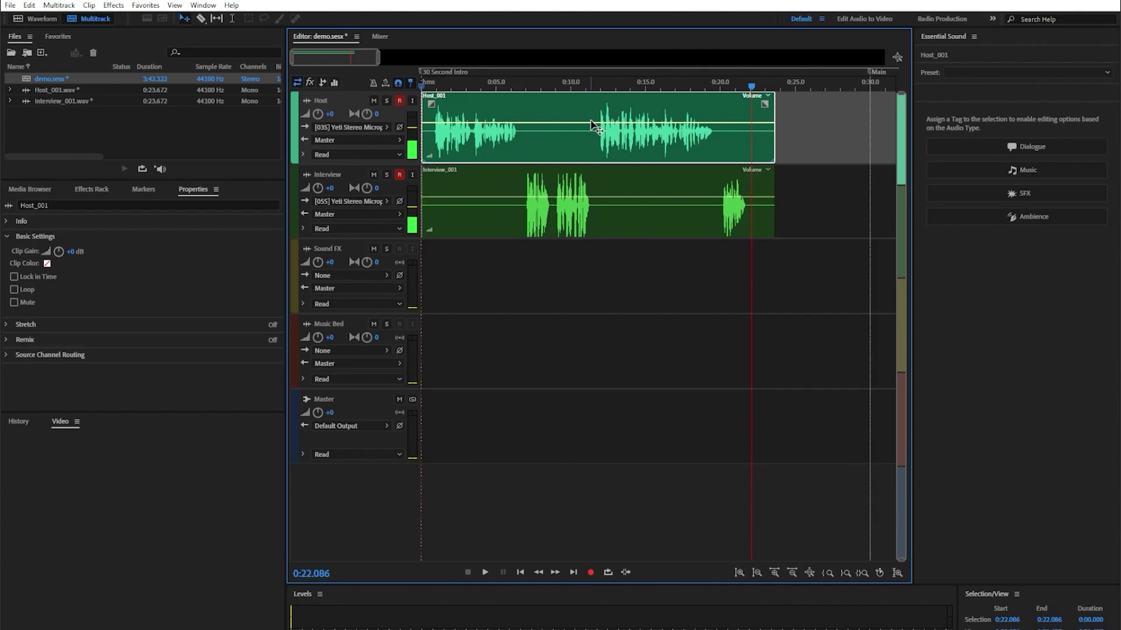
{"action": "left_click", "coordinate": [964, 141]}
{"action": "left_click", "coordinate": [960, 93]}
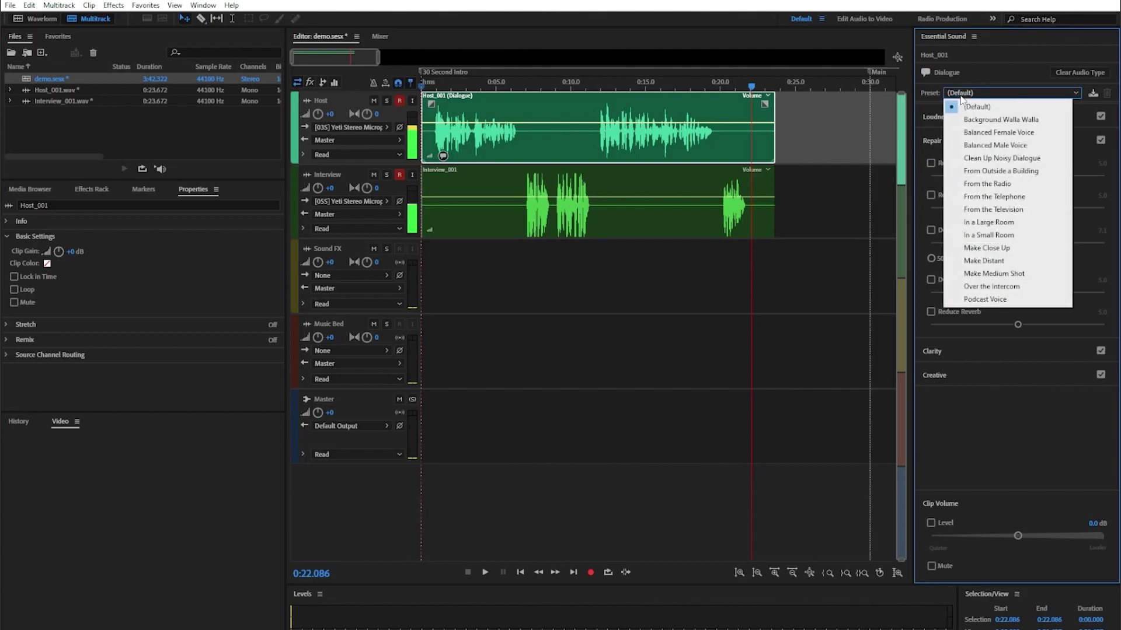
{"action": "left_click", "coordinate": [990, 300]}
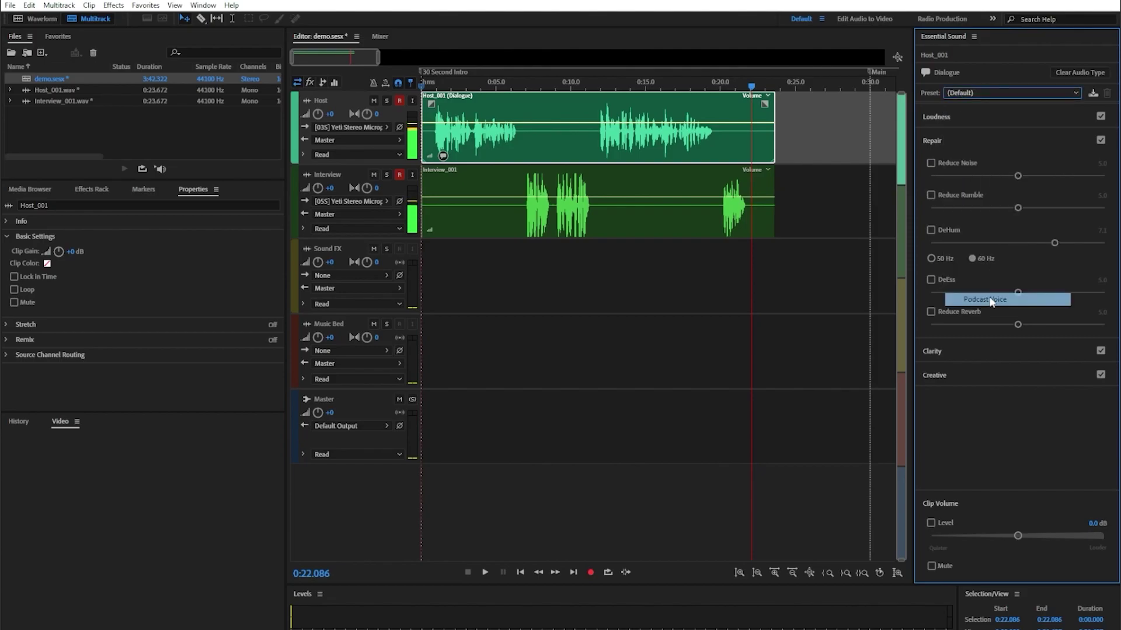
- Tag the Interview_001 clip as Dialogue and apply the Podcast Voice preset
{"action": "left_click", "coordinate": [516, 202]}
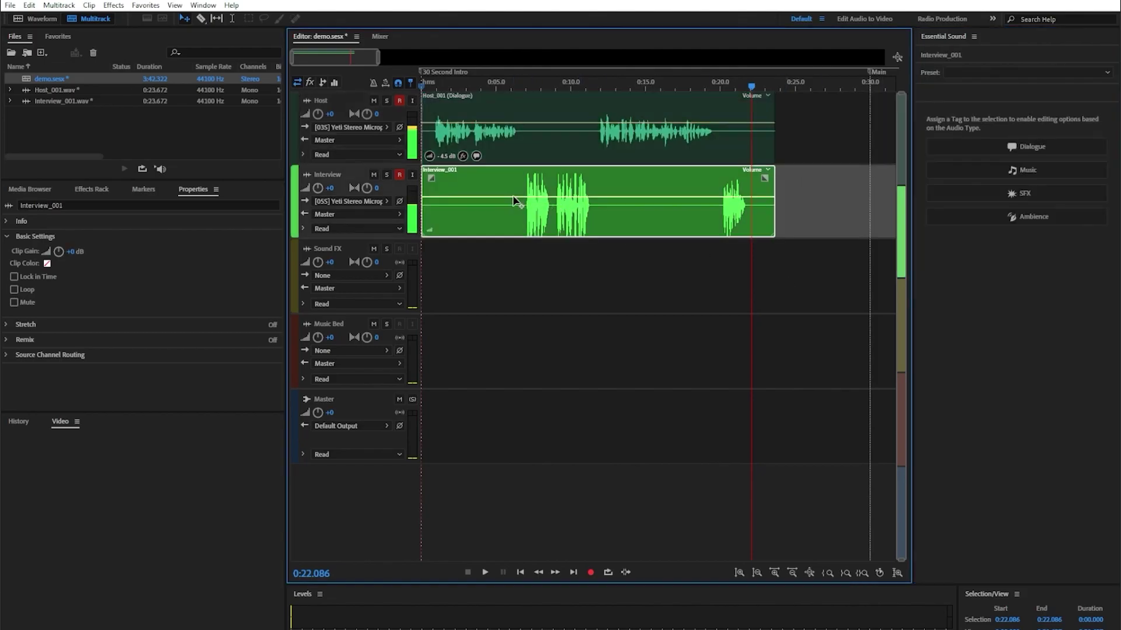
{"action": "left_click", "coordinate": [1015, 146]}
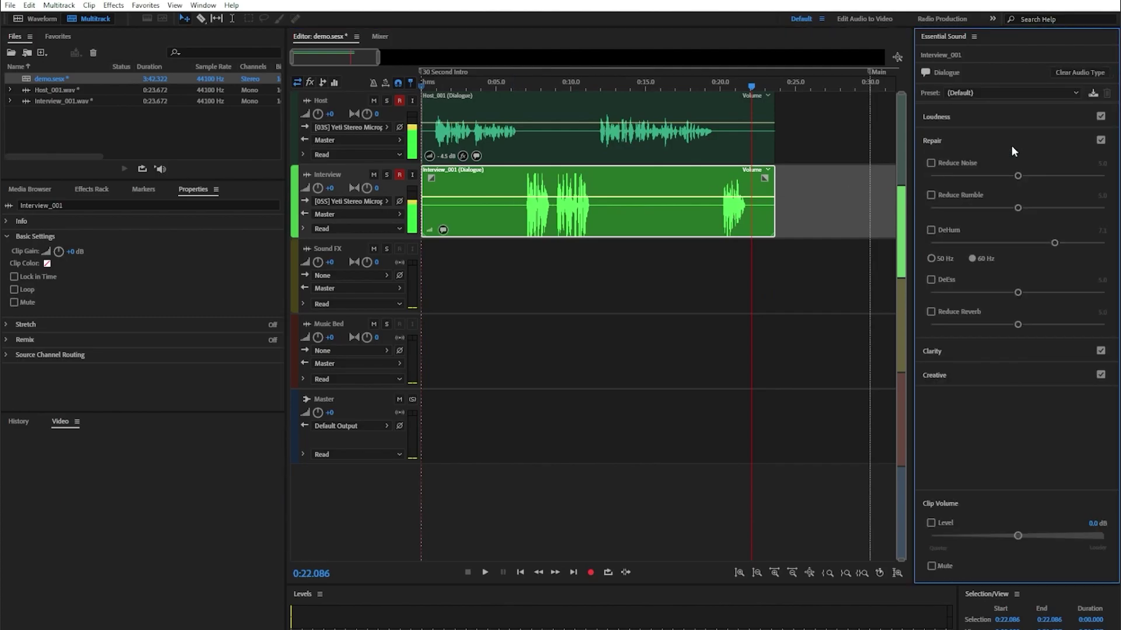
{"action": "left_click", "coordinate": [993, 94]}
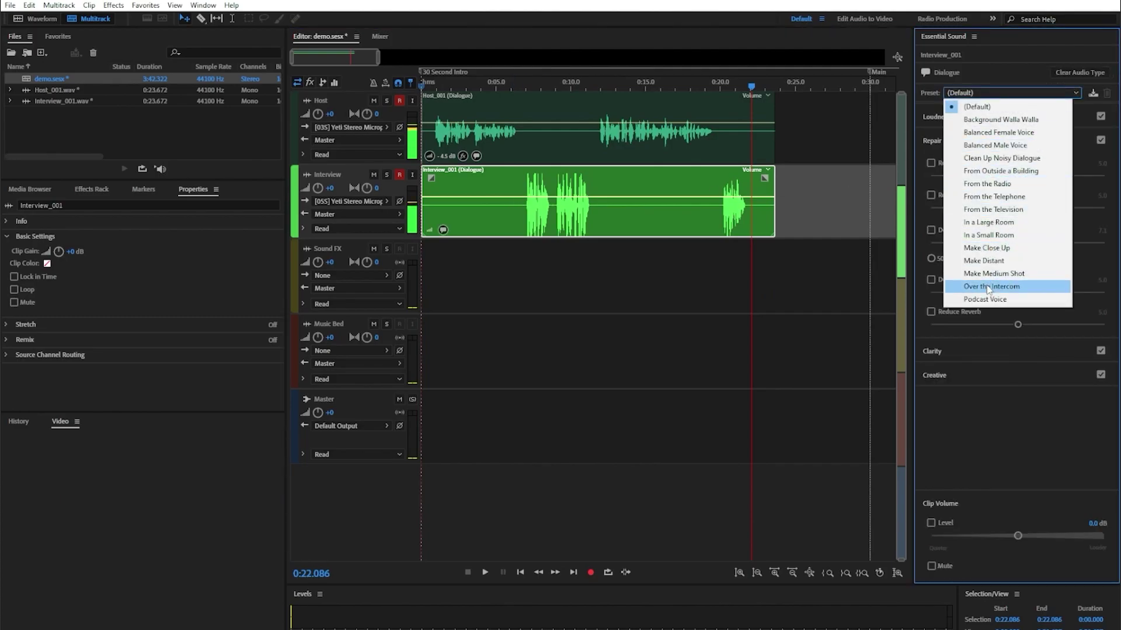
{"action": "left_click", "coordinate": [986, 300]}
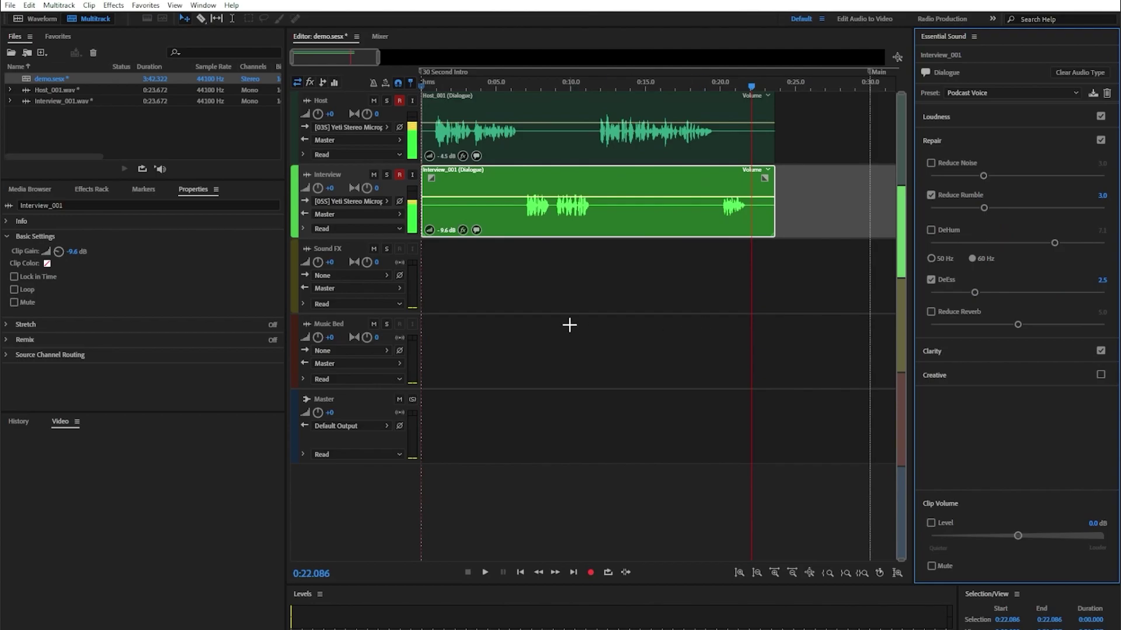